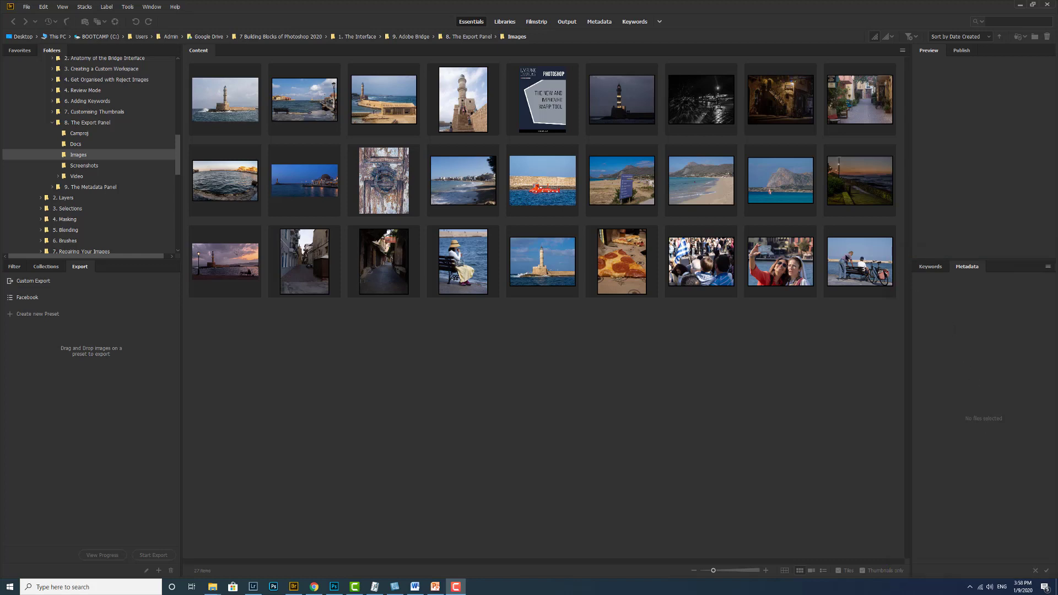
# Select PA291845.jpg and review its Basic file info, closing it without changes.
pyautogui.click(849, 259)
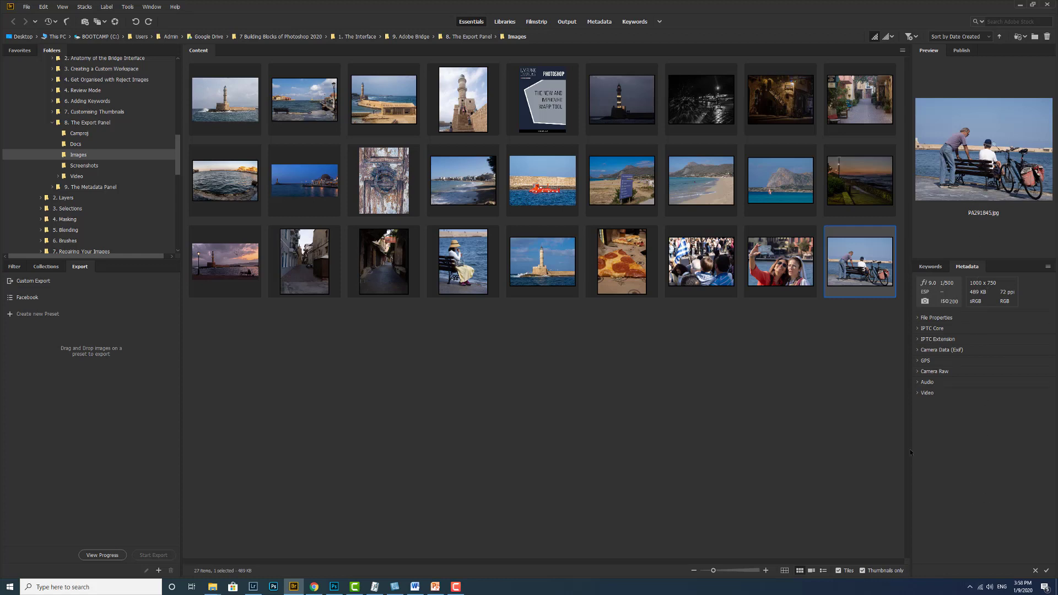
pyautogui.click(25, 7)
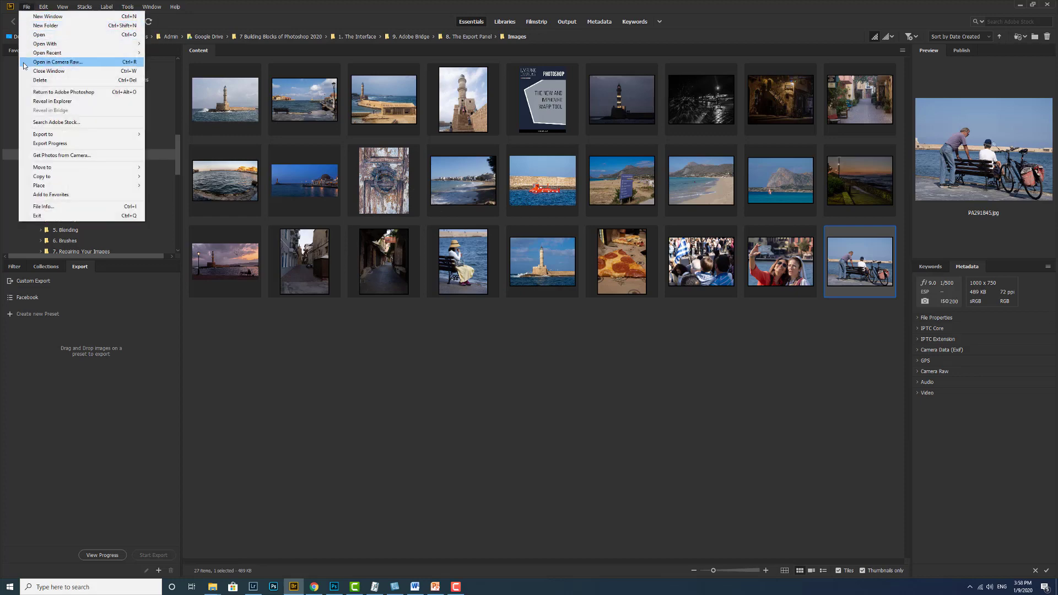
pyautogui.click(42, 207)
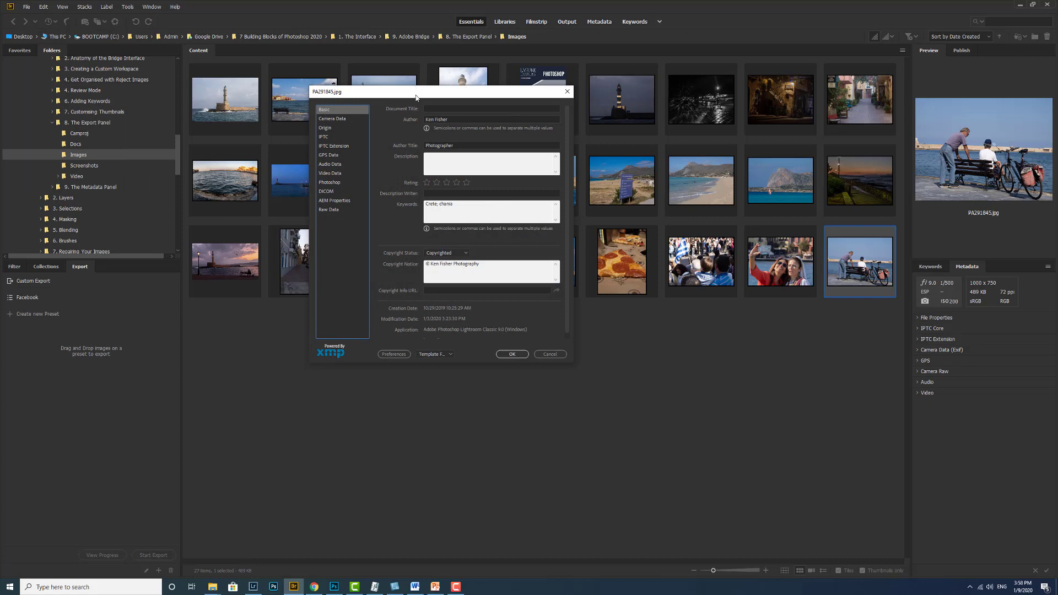
pyautogui.moveTo(416, 98); pyautogui.dragTo(358, 78)
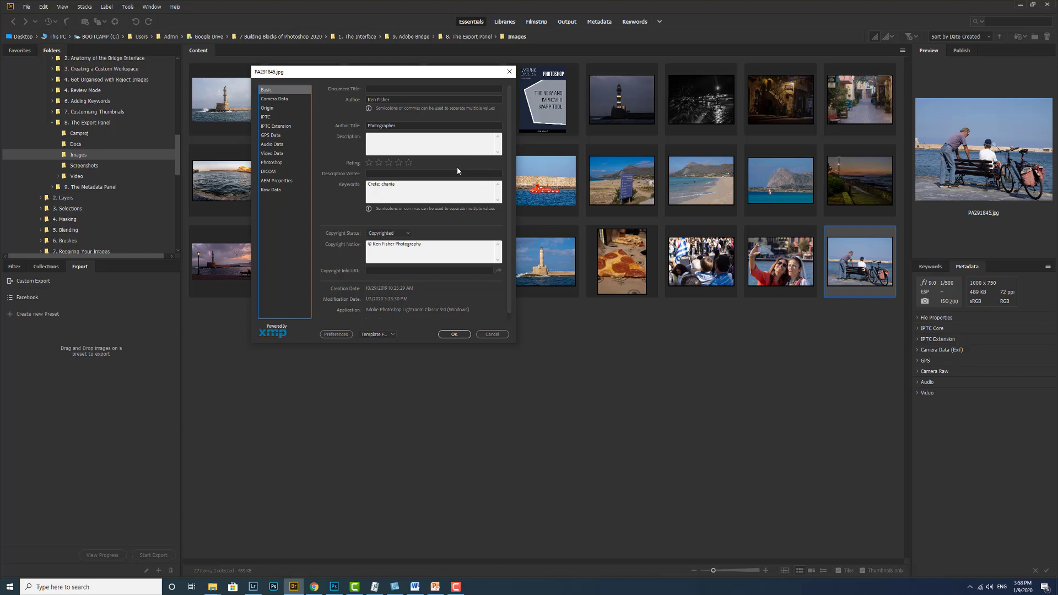
pyautogui.click(492, 334)
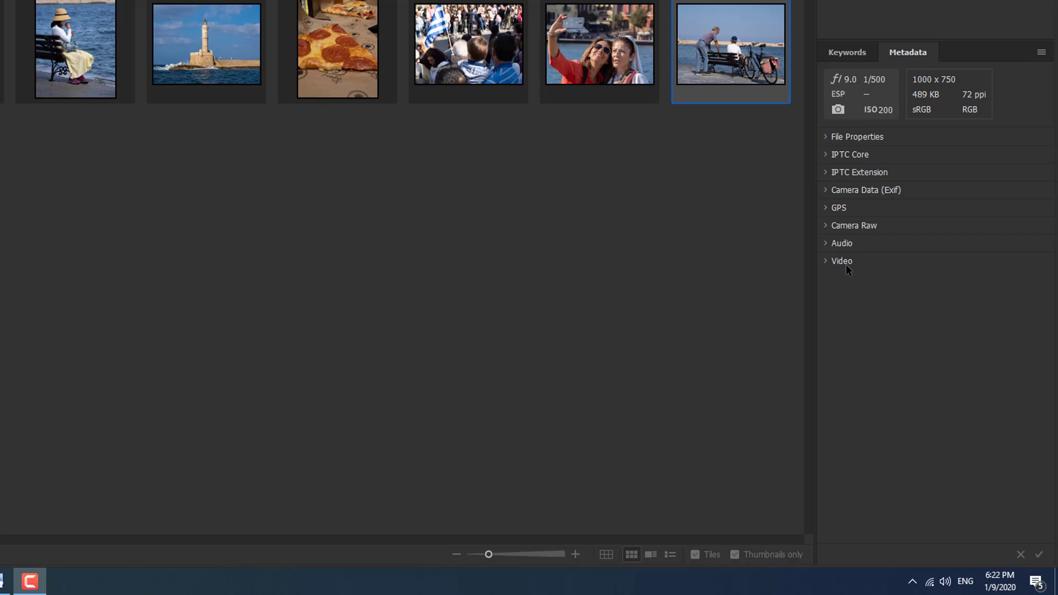
pyautogui.click(825, 138)
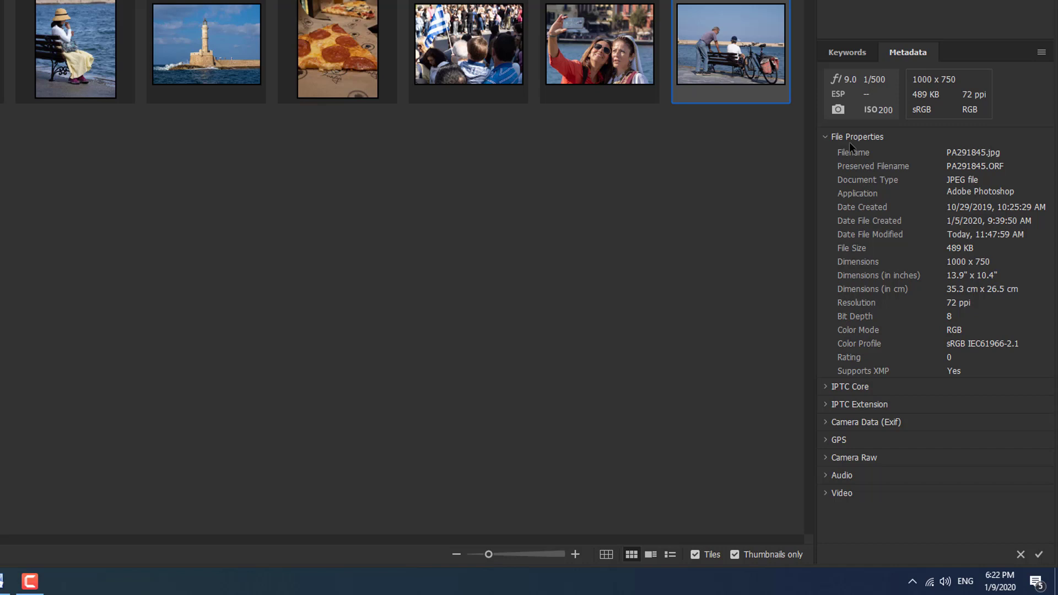
pyautogui.click(827, 138)
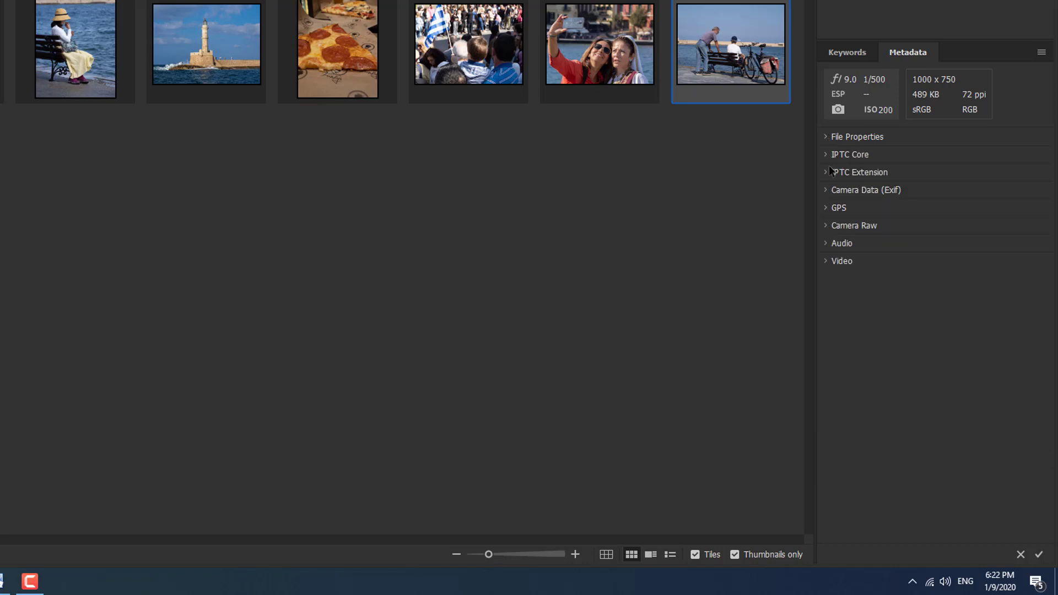
pyautogui.click(825, 156)
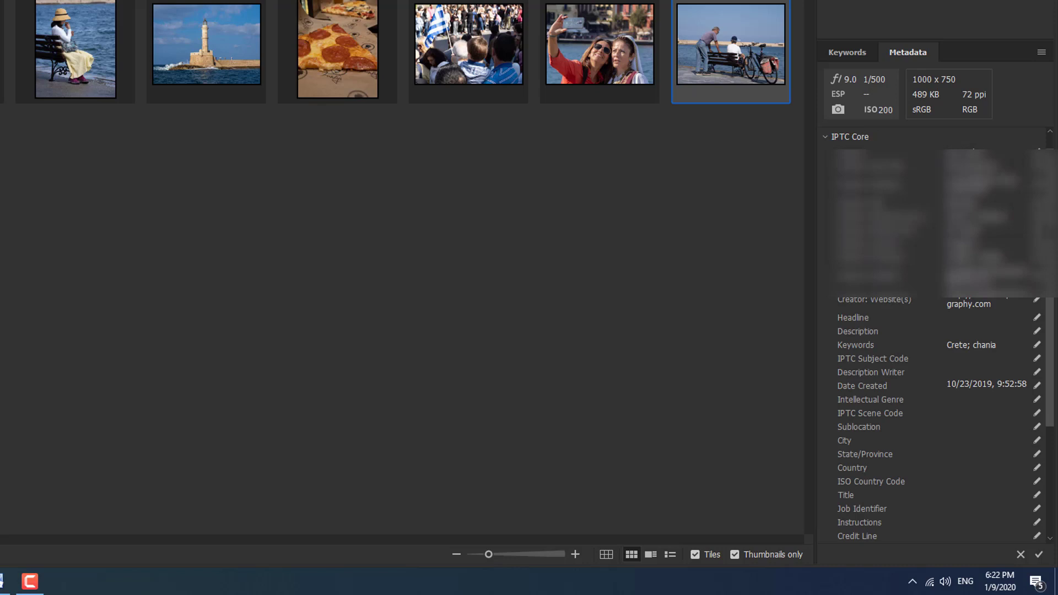
pyautogui.scroll(2, 937, 331)
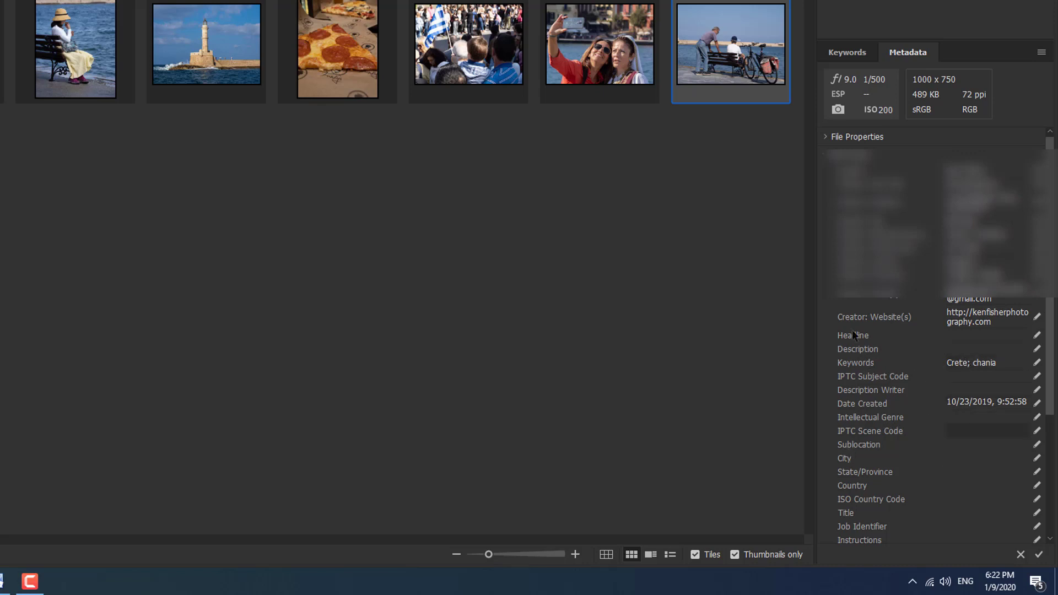
pyautogui.scroll(-5, 1042, 394)
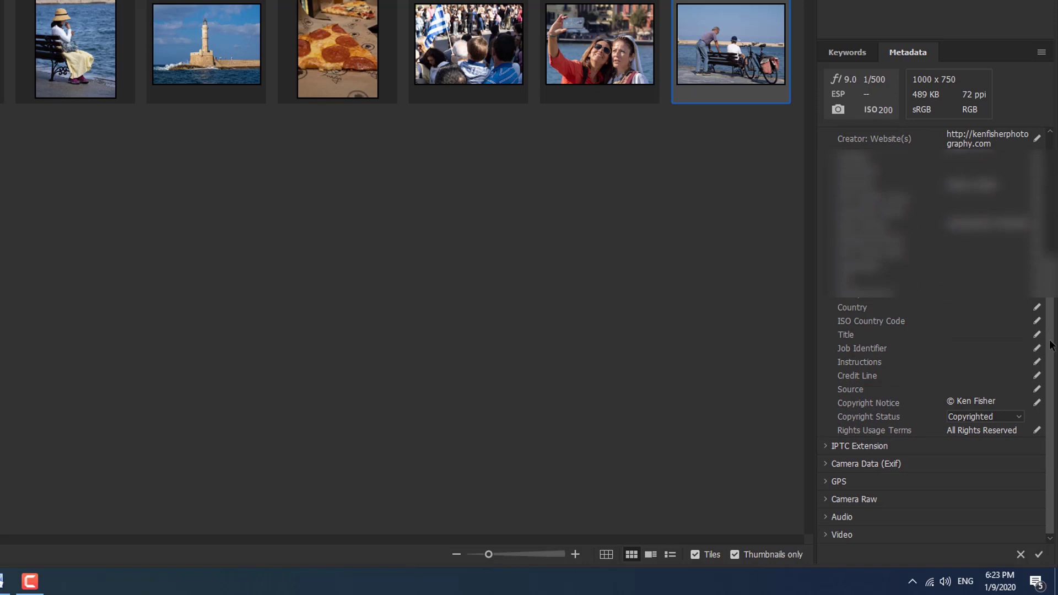
pyautogui.scroll(5, 1052, 346)
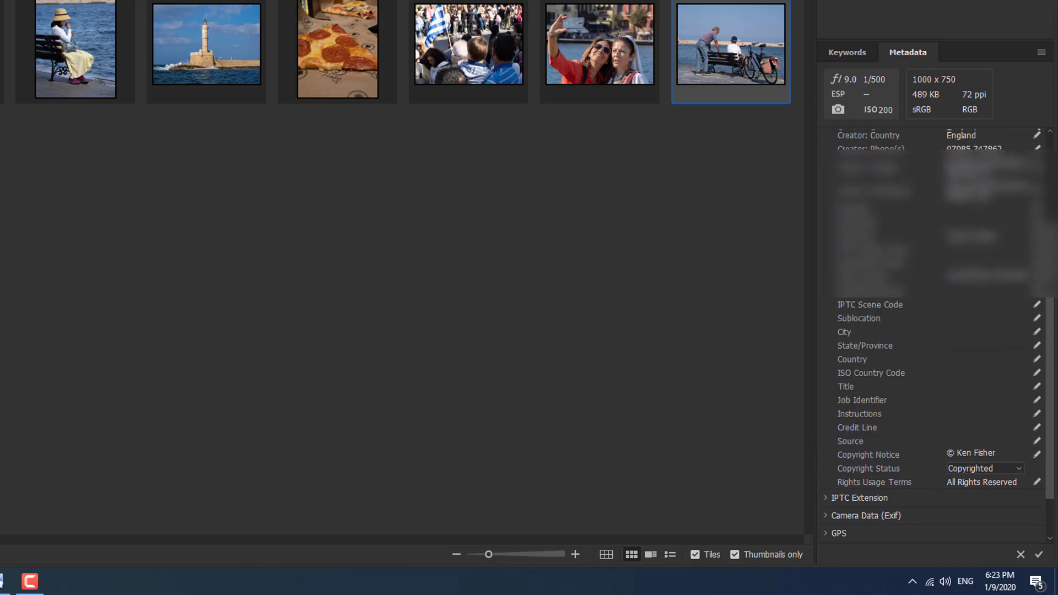
pyautogui.click(827, 136)
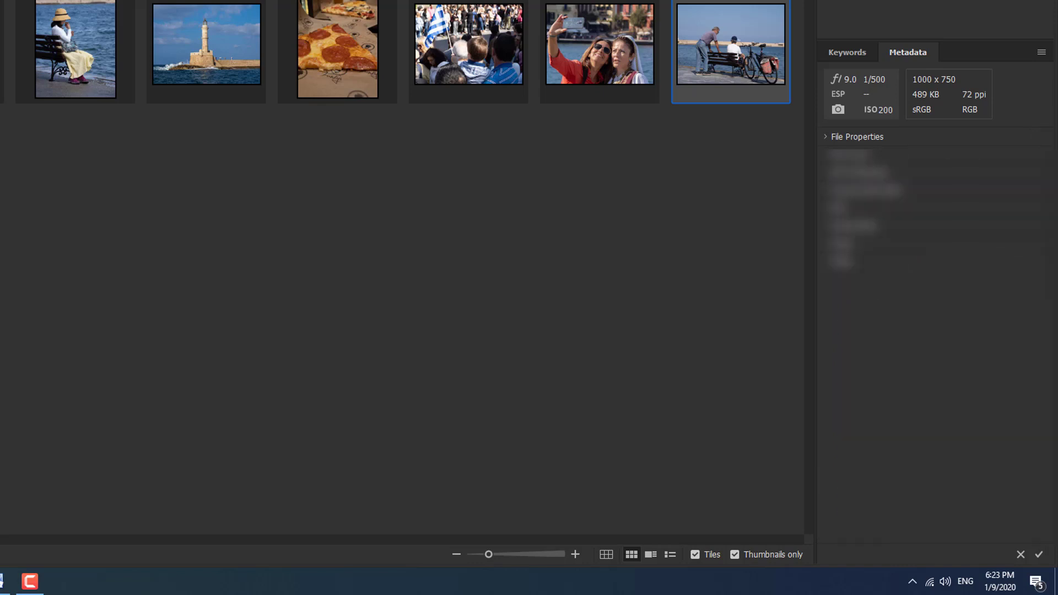
# Briefly check IPTC Extension and Camera Data (Exif), then show the empty GPS fields.
pyautogui.click(829, 173)
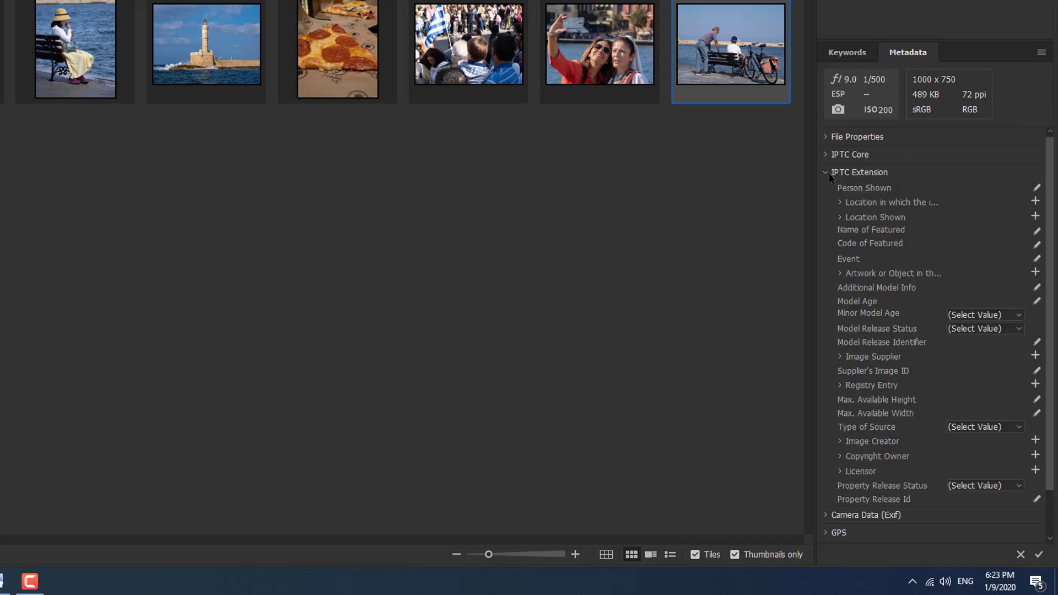
pyautogui.click(826, 175)
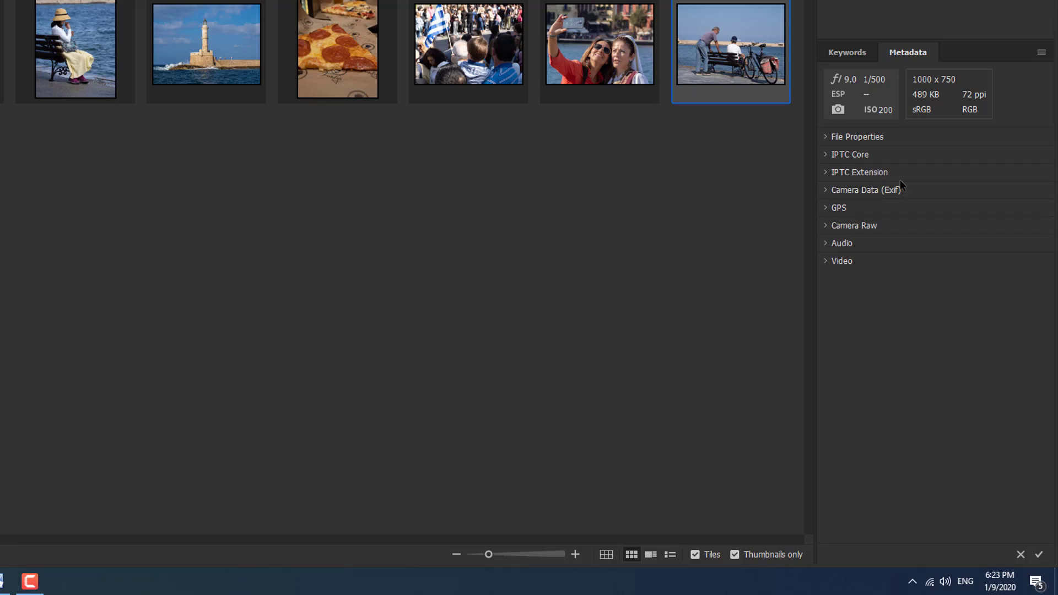
pyautogui.click(827, 190)
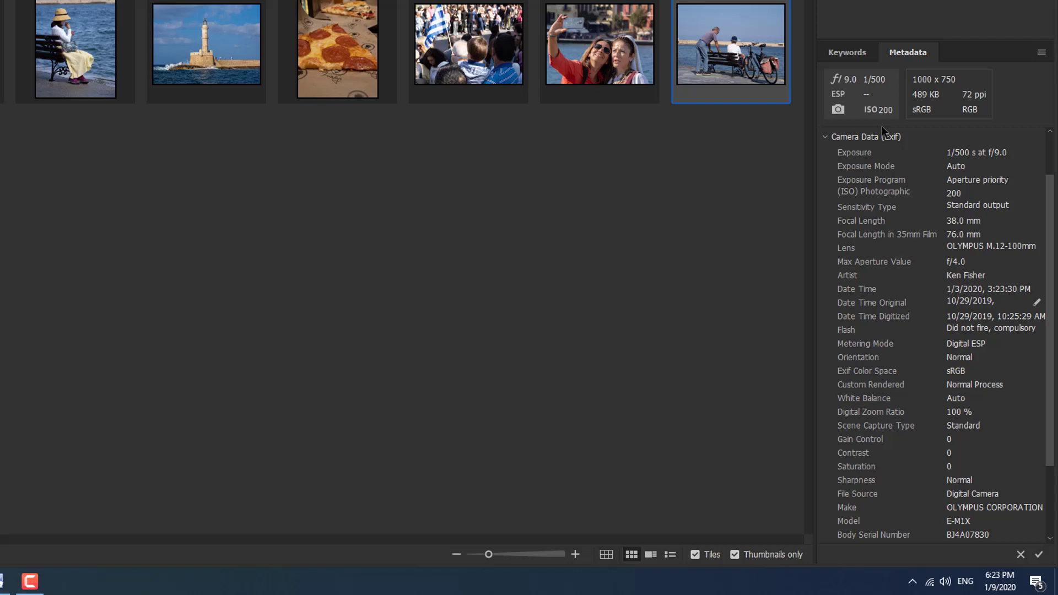
pyautogui.click(826, 138)
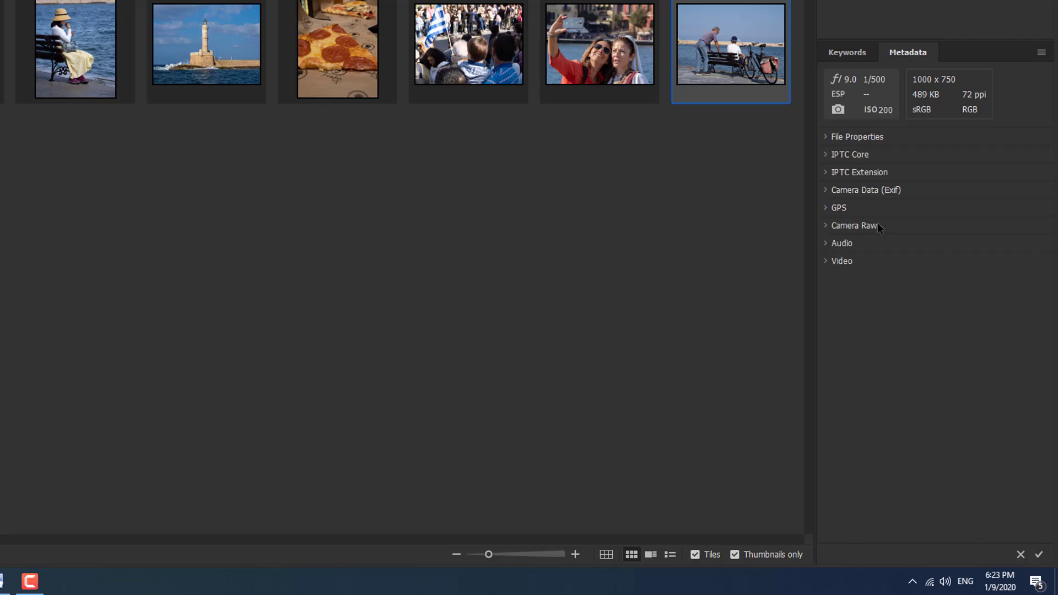
pyautogui.click(835, 208)
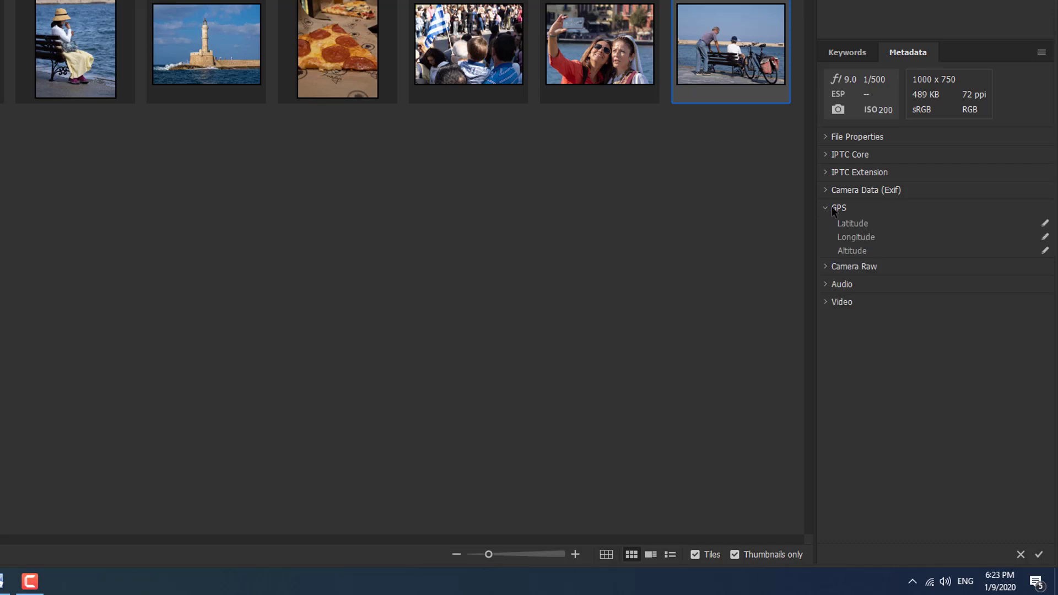
# Collapse GPS, review the Camera Raw settings, then collapse Camera Raw too.
pyautogui.click(834, 209)
pyautogui.click(829, 225)
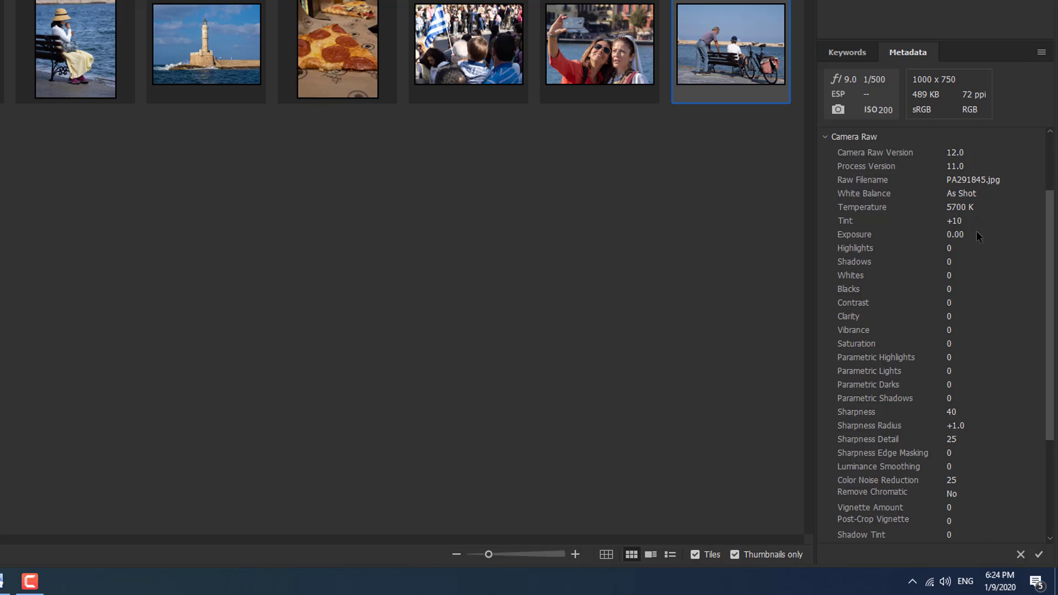
pyautogui.click(824, 137)
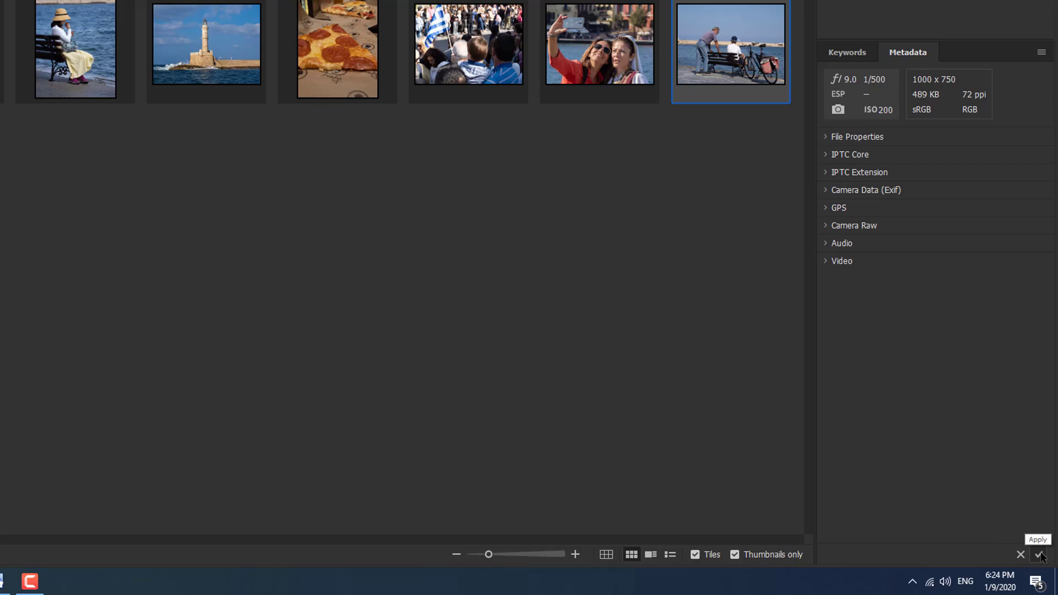
pyautogui.click(1041, 58)
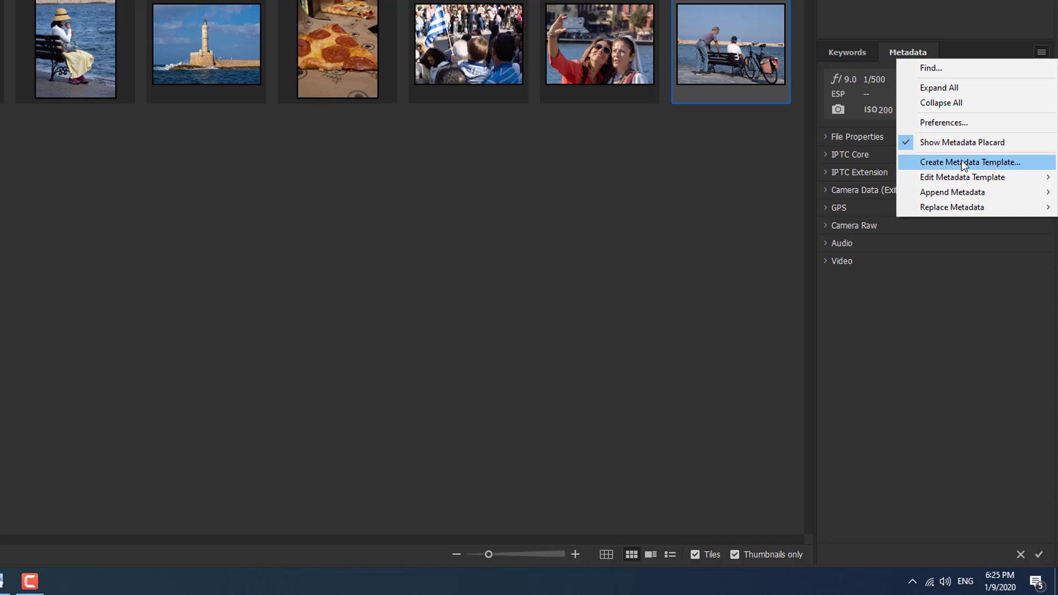
pyautogui.moveTo(932, 178)
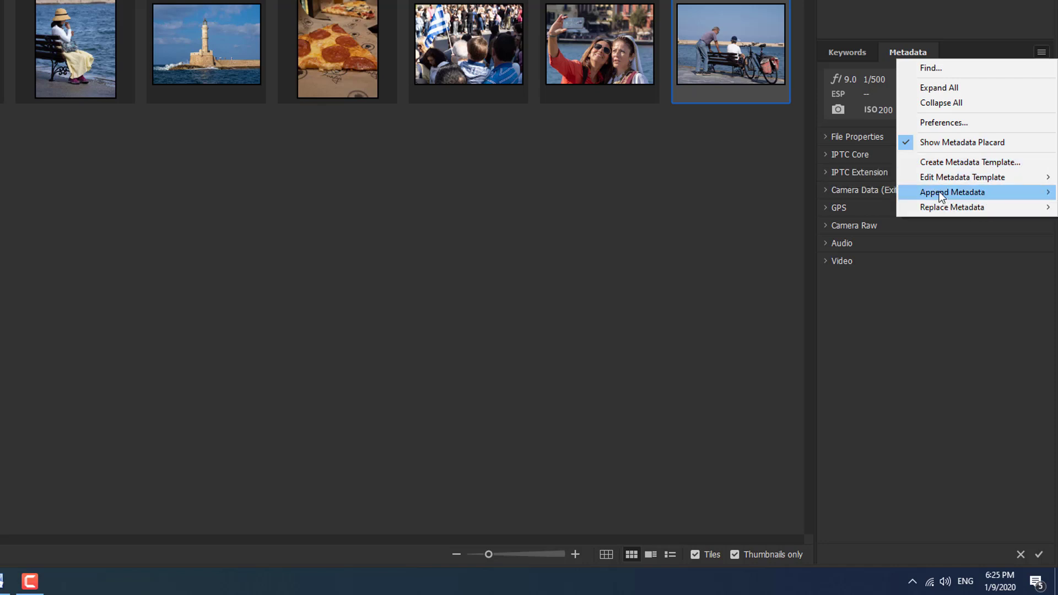
pyautogui.moveTo(953, 211)
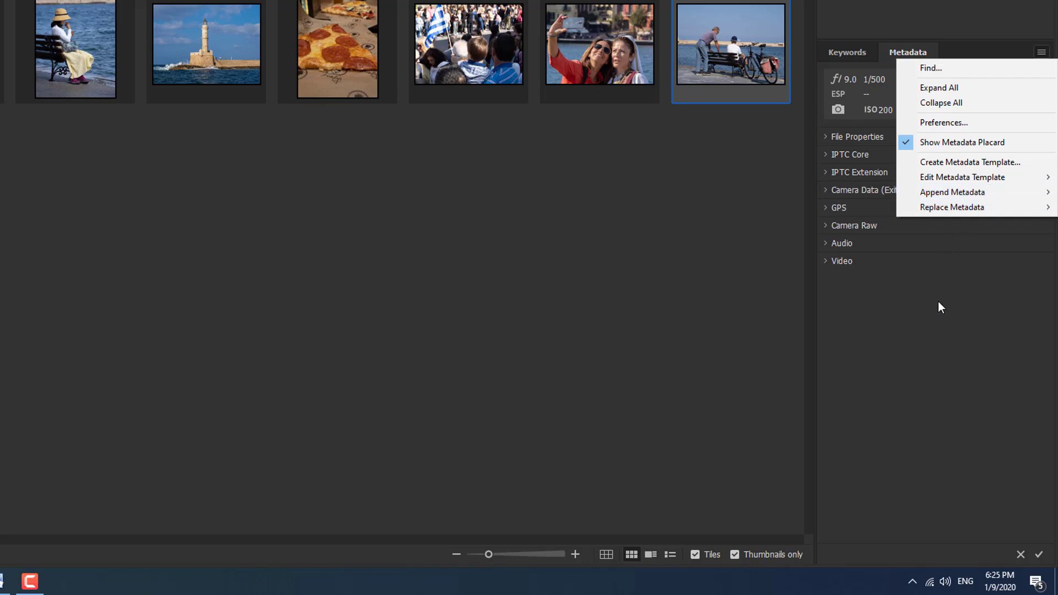
pyautogui.click(956, 299)
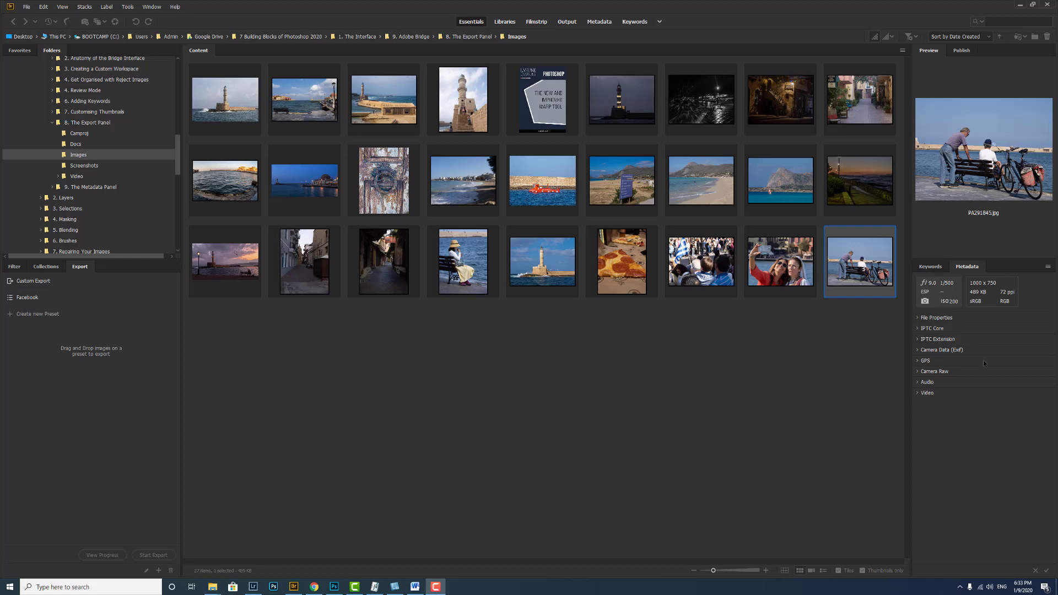
# Uncheck the Video section in the metadata display preferences and confirm.
pyautogui.click(1048, 268)
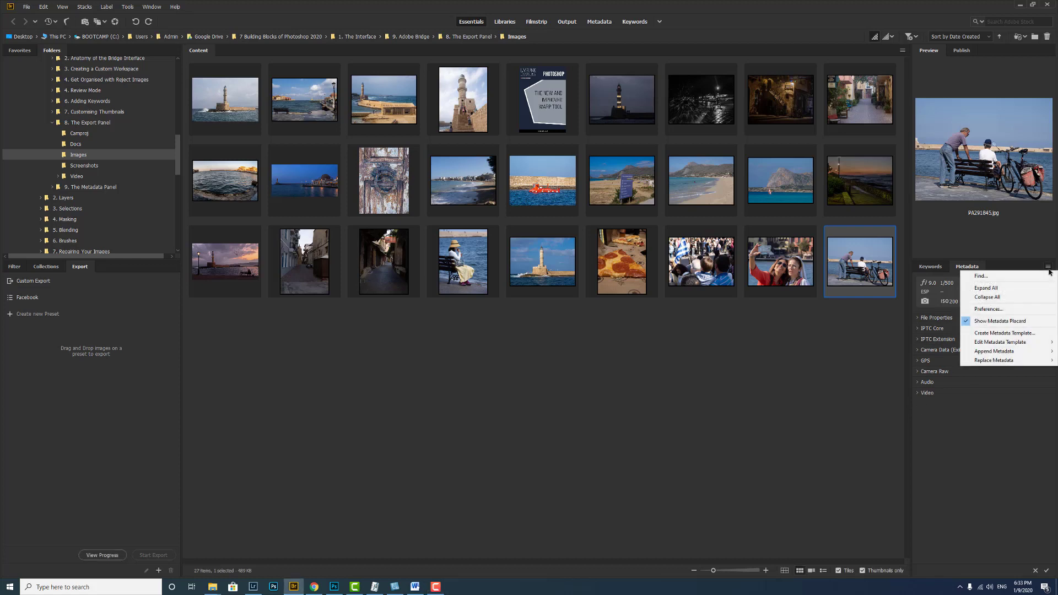
pyautogui.click(1008, 310)
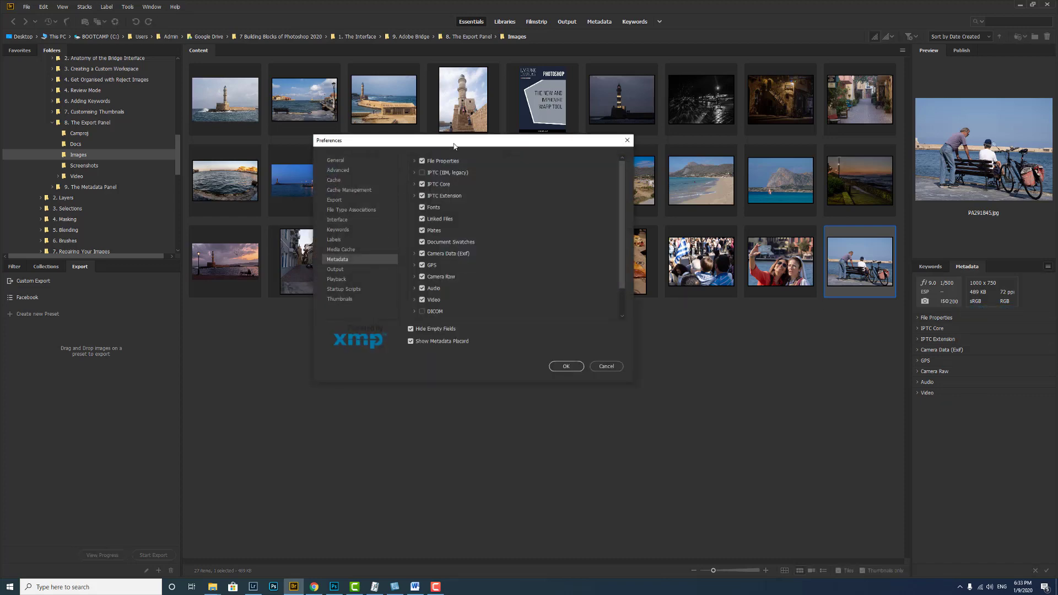
pyautogui.moveTo(454, 145); pyautogui.dragTo(434, 127)
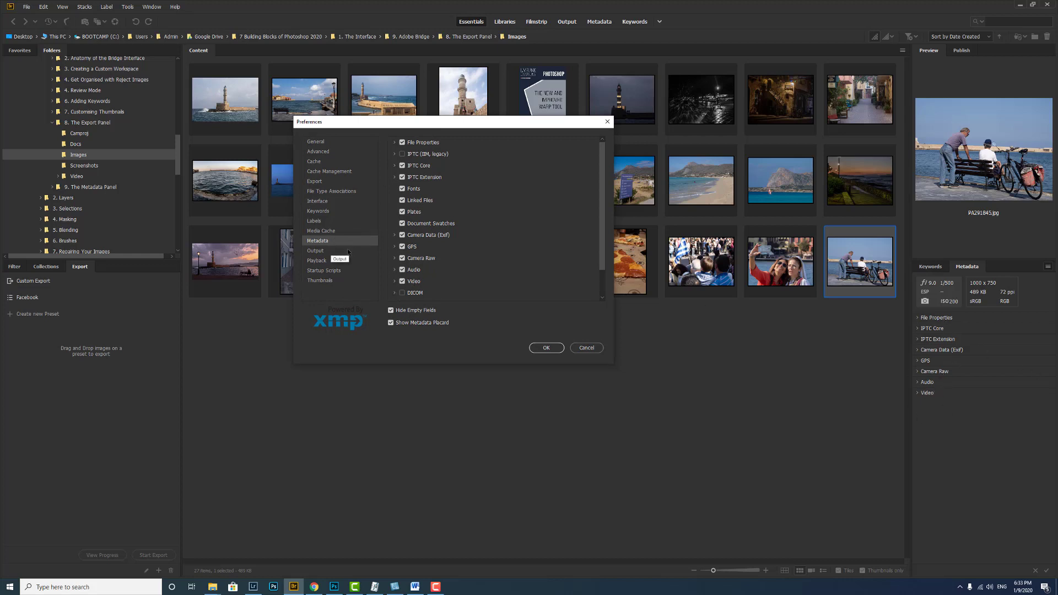
pyautogui.click(403, 281)
pyautogui.click(546, 348)
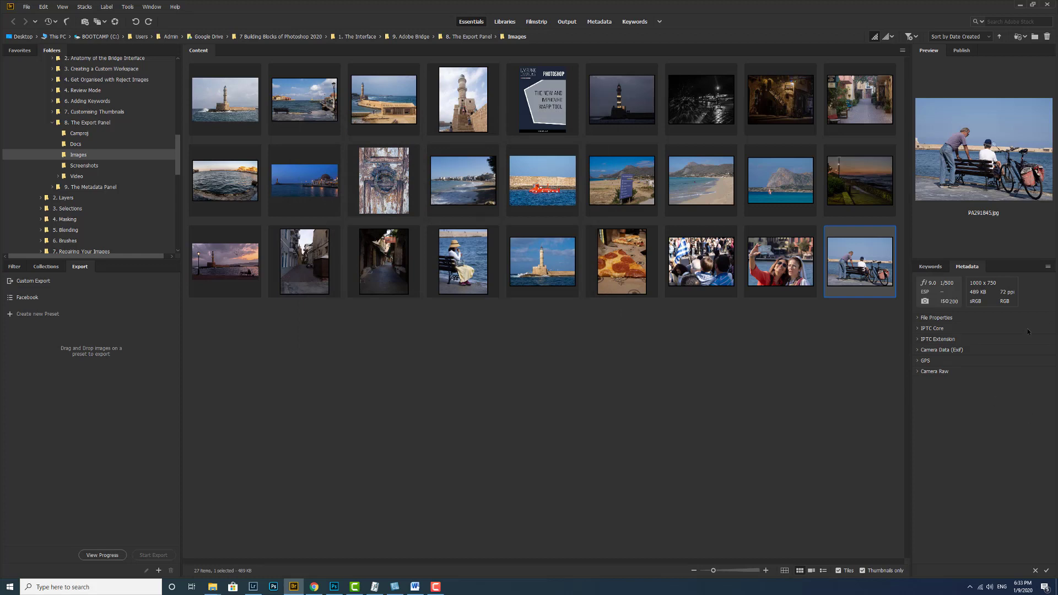
# Enable both Audio and Video in the metadata display preferences and confirm.
pyautogui.click(1048, 267)
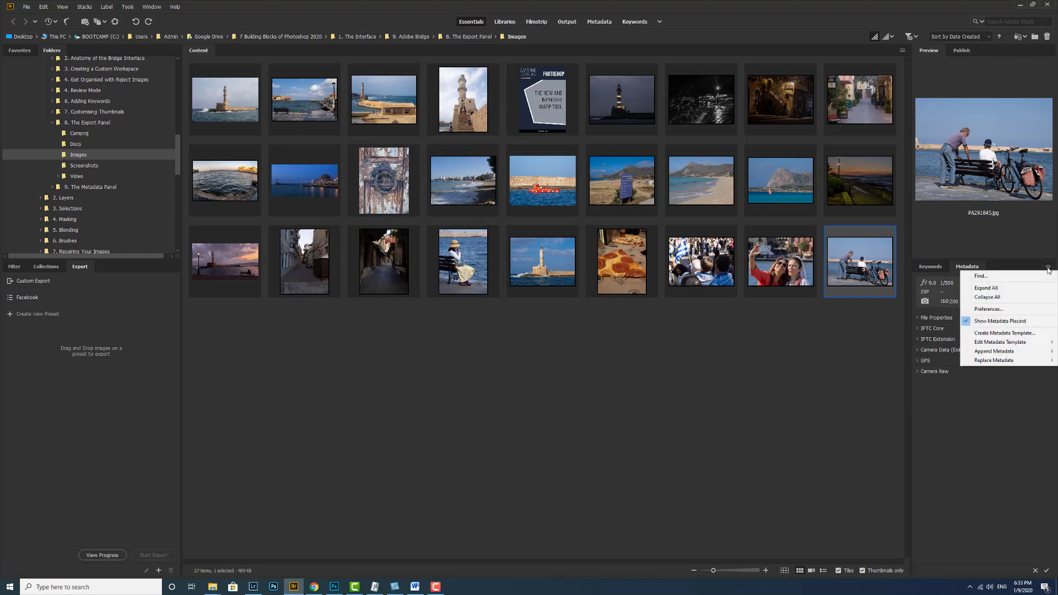
pyautogui.click(1004, 312)
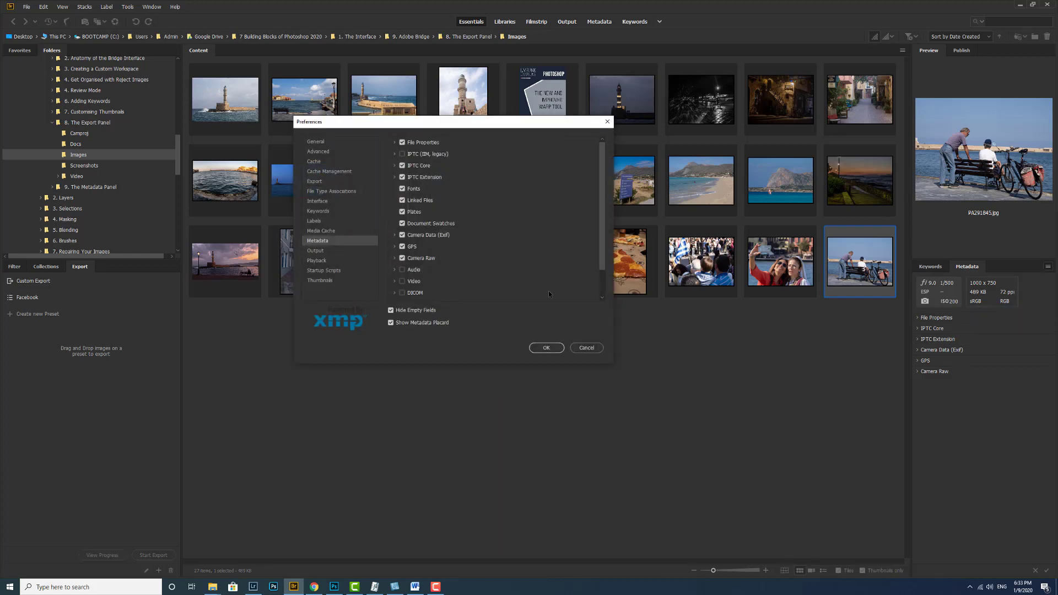
pyautogui.click(402, 270)
pyautogui.click(403, 281)
pyautogui.click(546, 347)
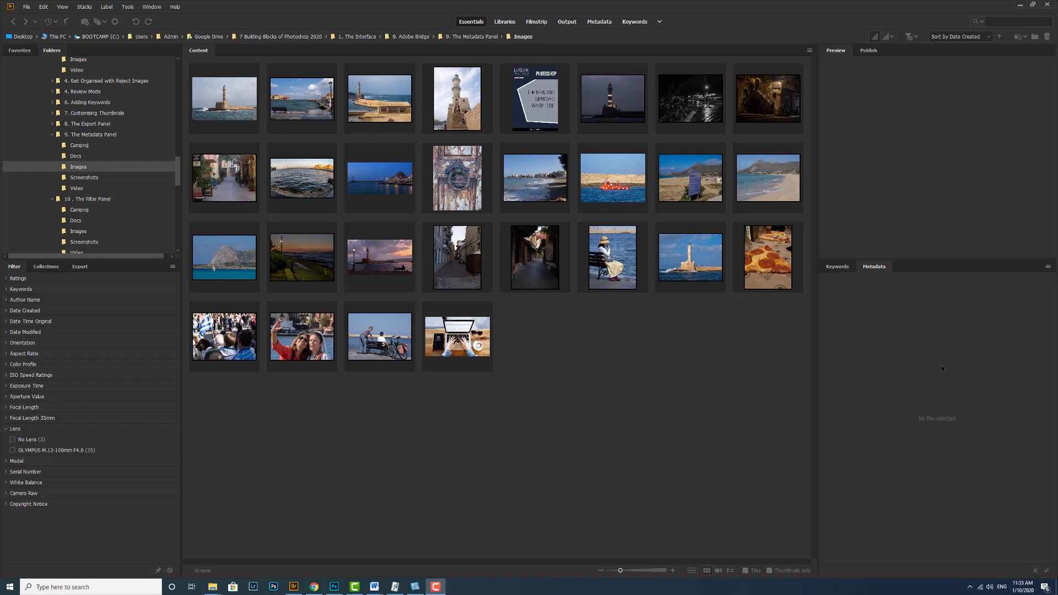
# Select the lighthouse and pizza photos together and view their shared IPTC Core keywords Crete; chania.
pyautogui.click(693, 258)
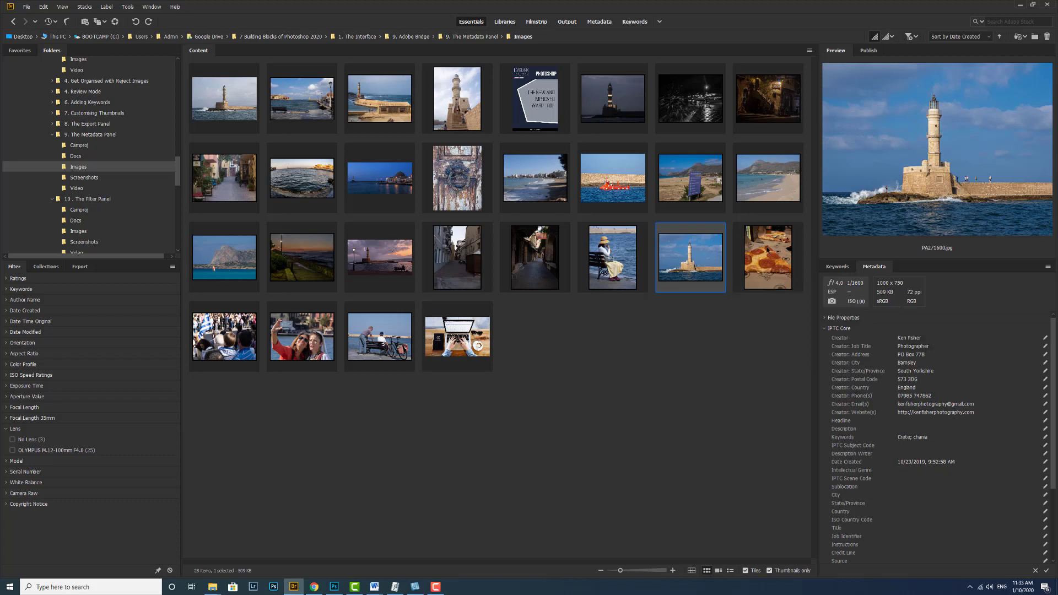
pyautogui.keyDown('ctrl'); pyautogui.click(744, 238); pyautogui.keyUp('ctrl')
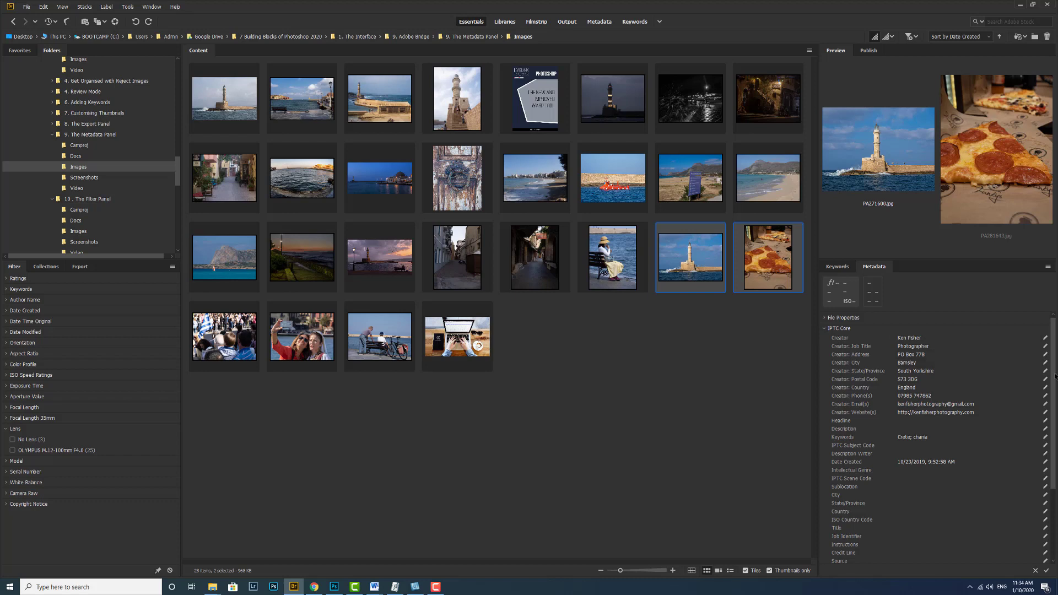
pyautogui.scroll(-2, 937, 414)
pyautogui.scroll(2, 893, 375)
pyautogui.click(823, 329)
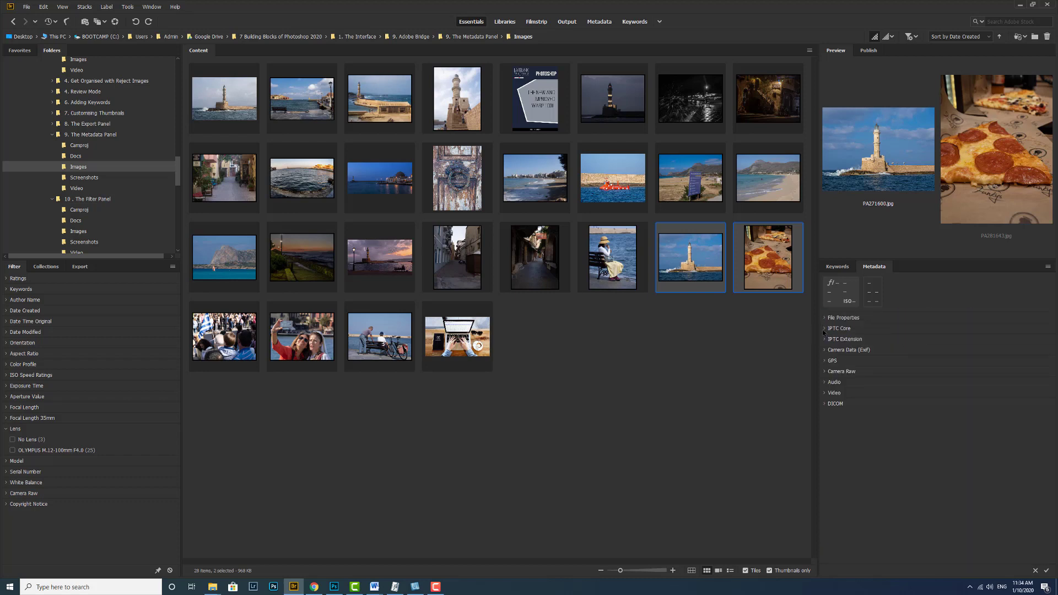
pyautogui.click(825, 329)
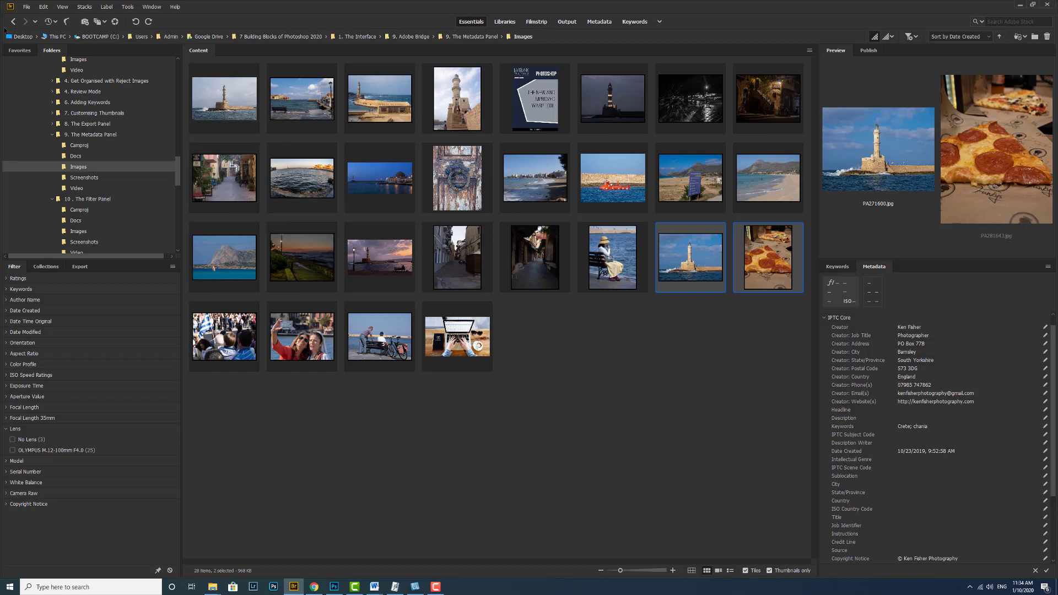
pyautogui.click(26, 6)
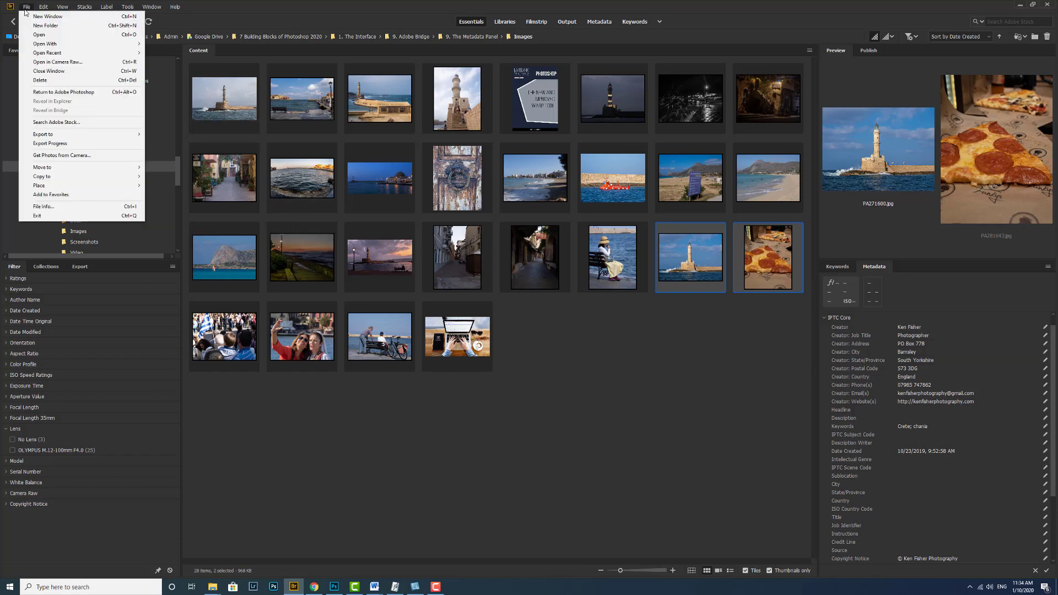
pyautogui.click(59, 206)
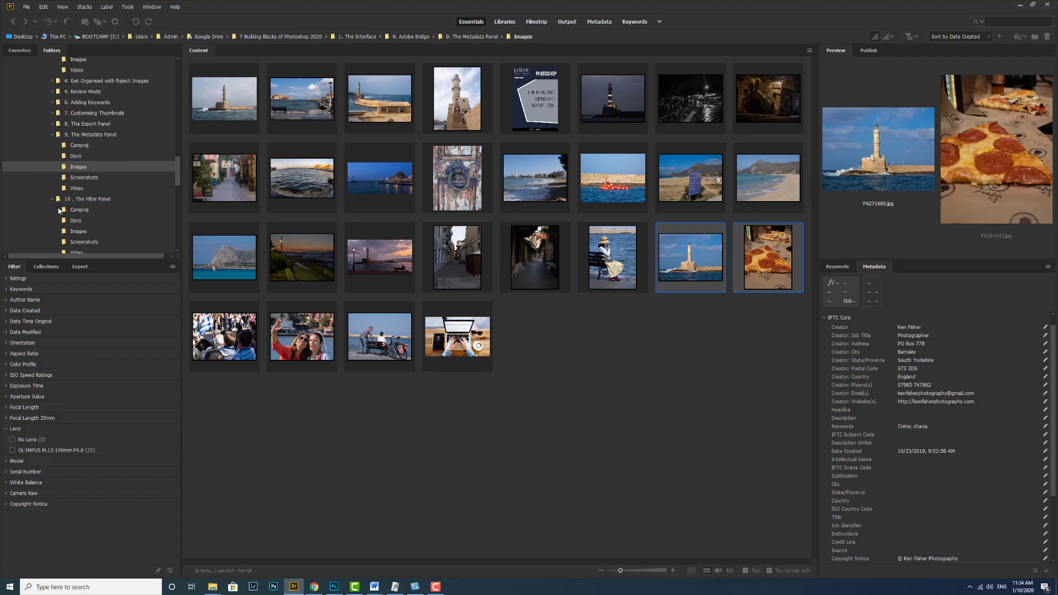
pyautogui.click(430, 174)
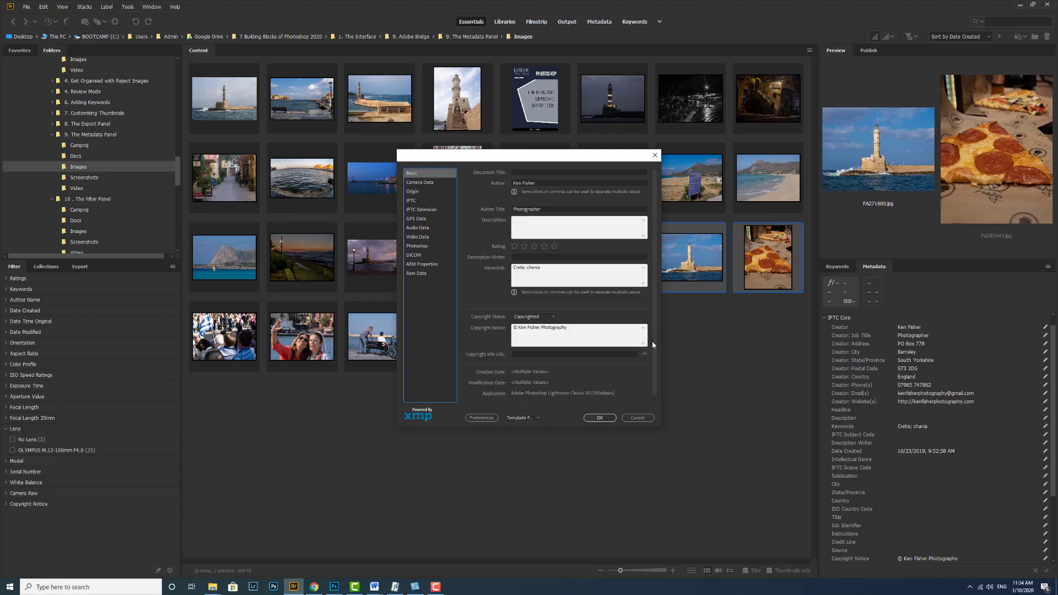
pyautogui.click(638, 418)
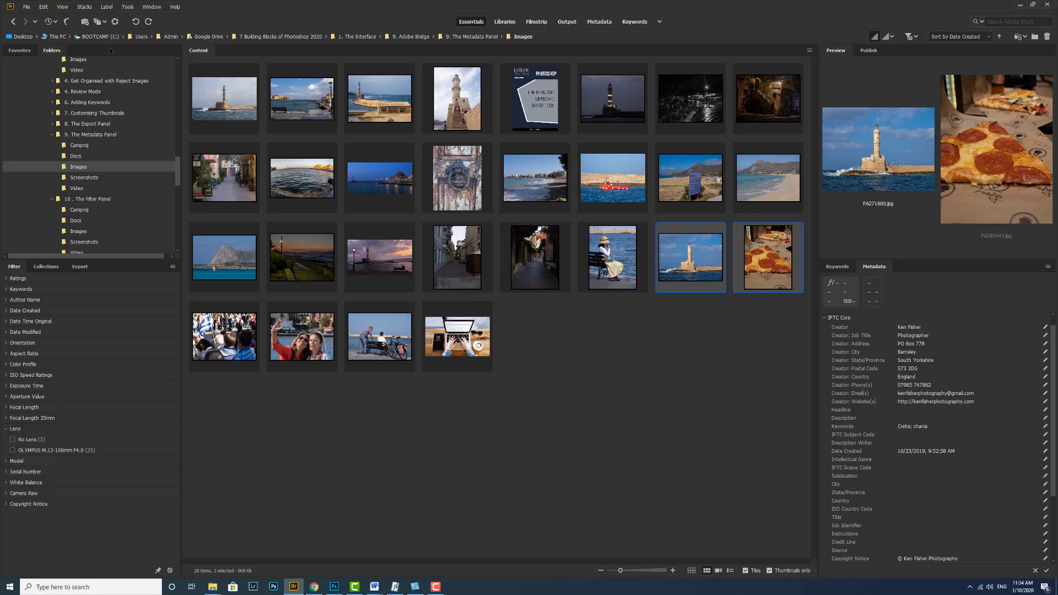
# Switch the folder to Details view, declining the pending metadata changes.
pyautogui.click(61, 7)
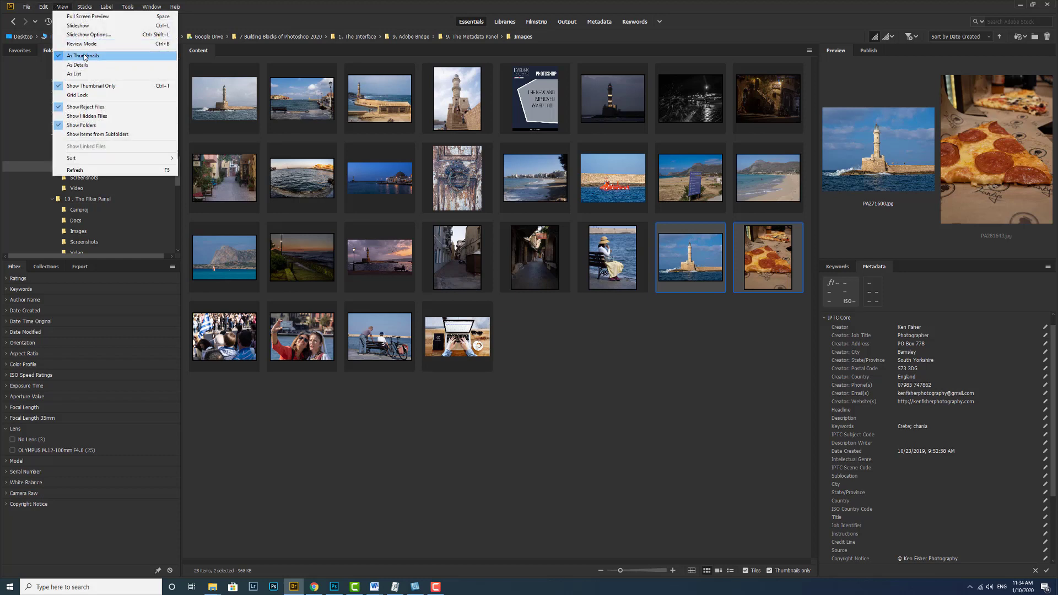
pyautogui.click(94, 65)
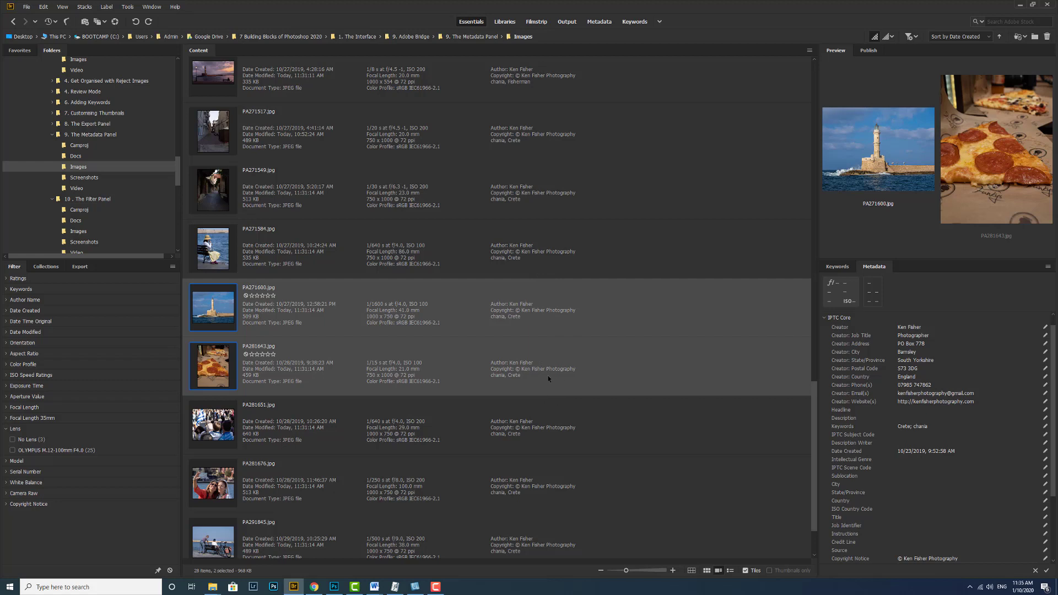
pyautogui.click(63, 8)
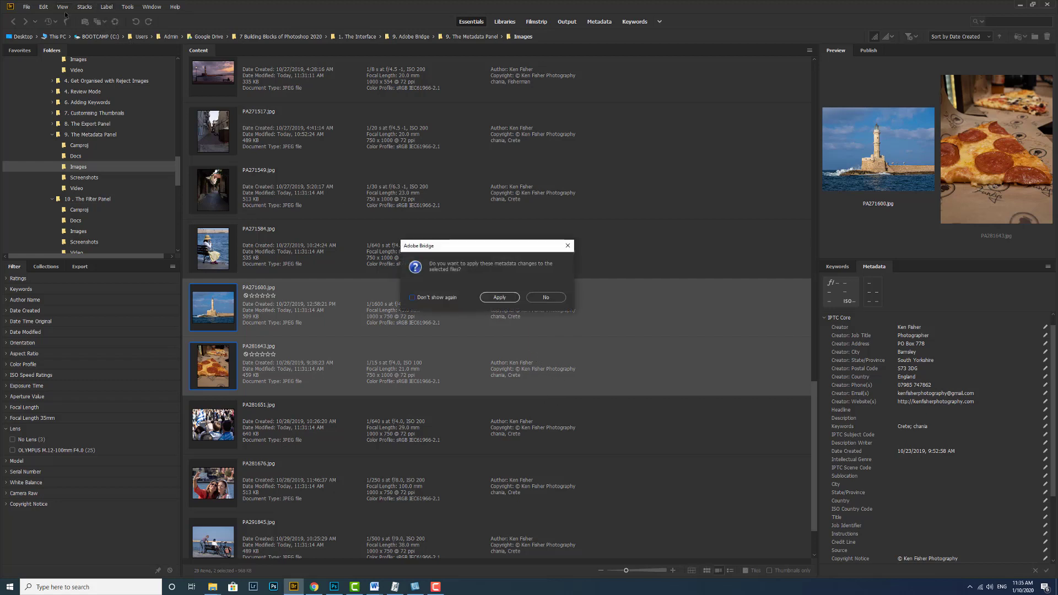
pyautogui.click(549, 297)
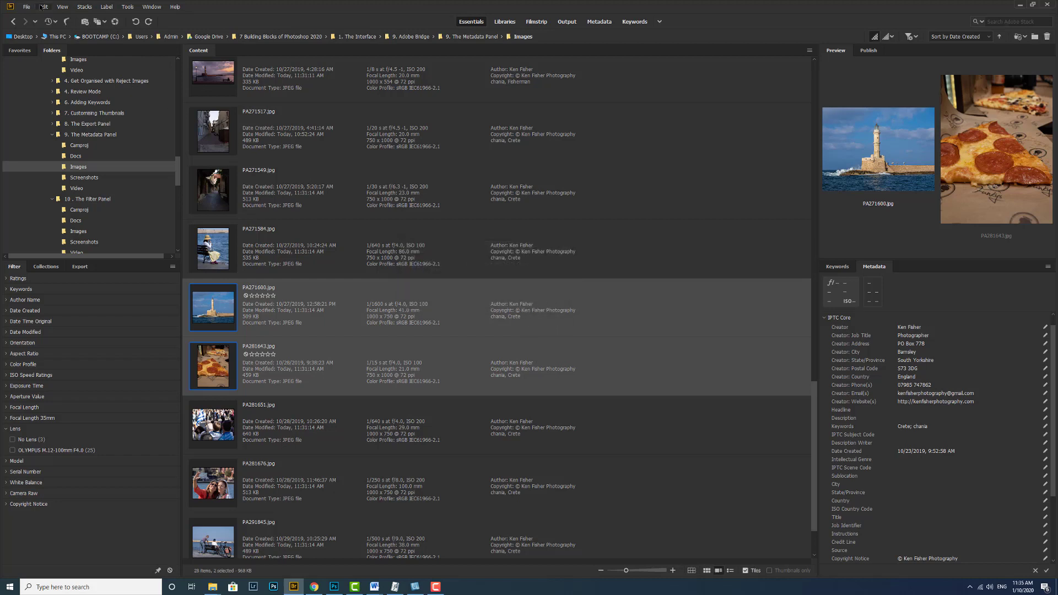
# Switch to List view, apply the pending metadata changes, and return to Thumbnails view.
pyautogui.click(62, 8)
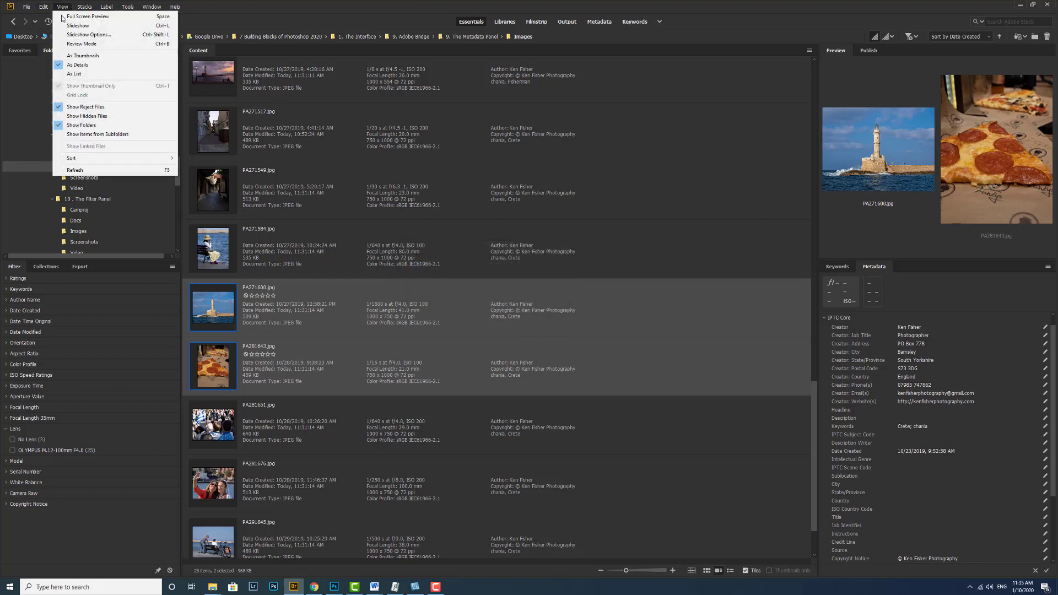
pyautogui.click(74, 75)
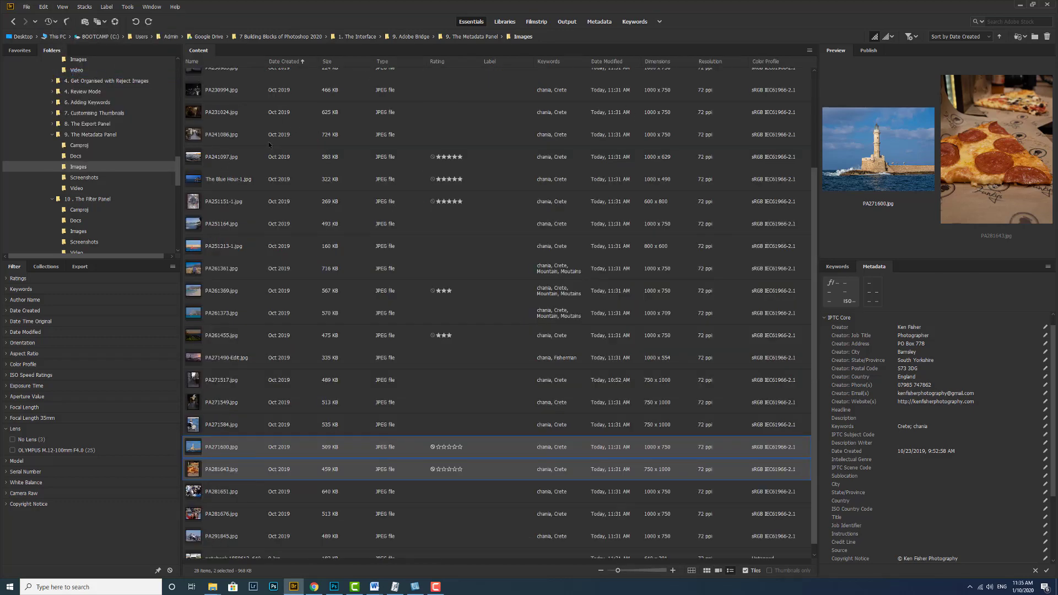
pyautogui.scroll(5, 428, 181)
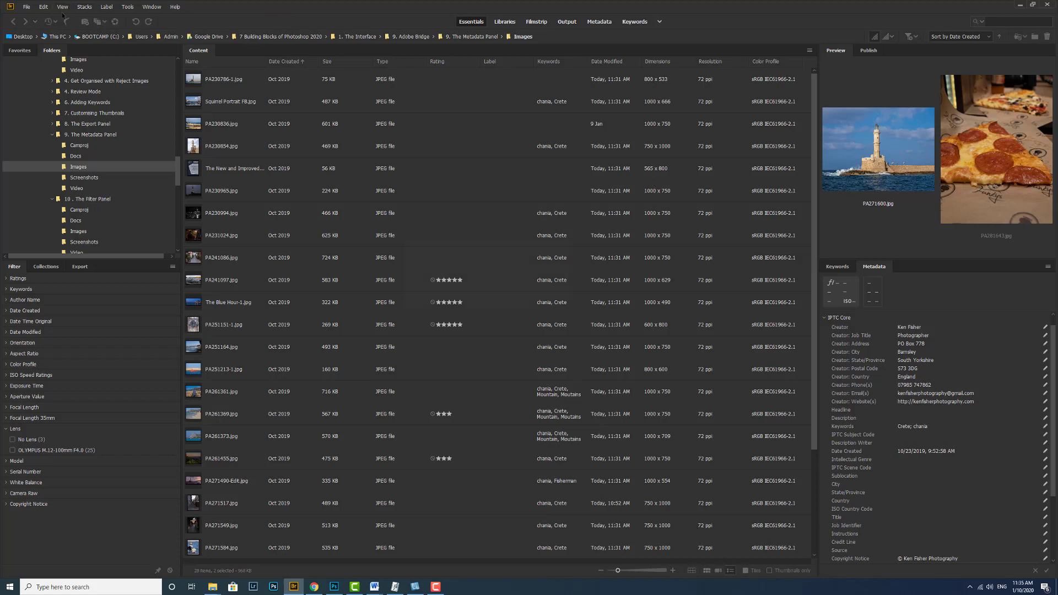
pyautogui.click(598, 373)
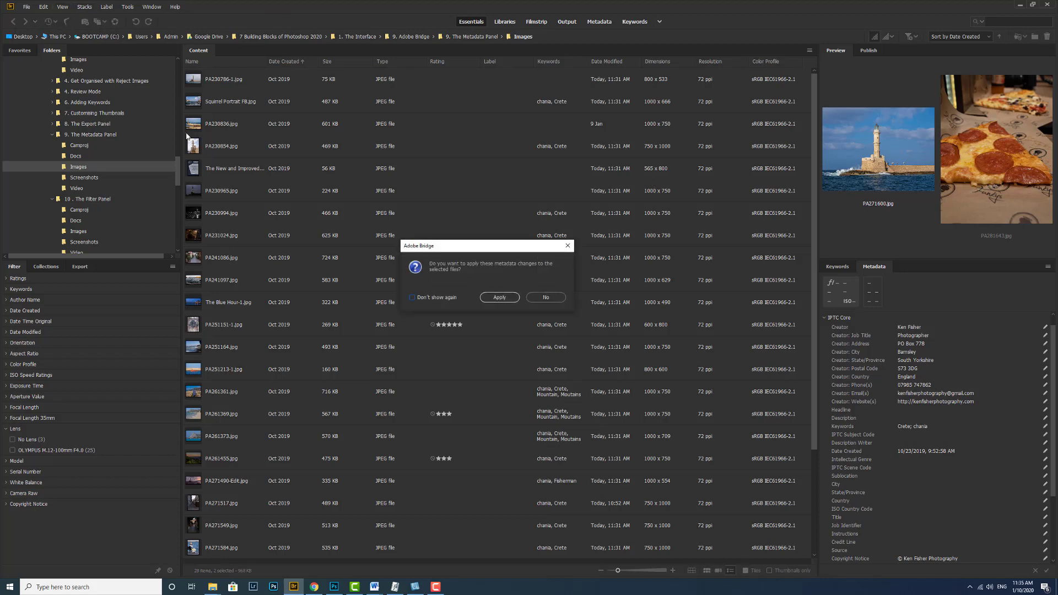
pyautogui.click(511, 301)
pyautogui.click(65, 6)
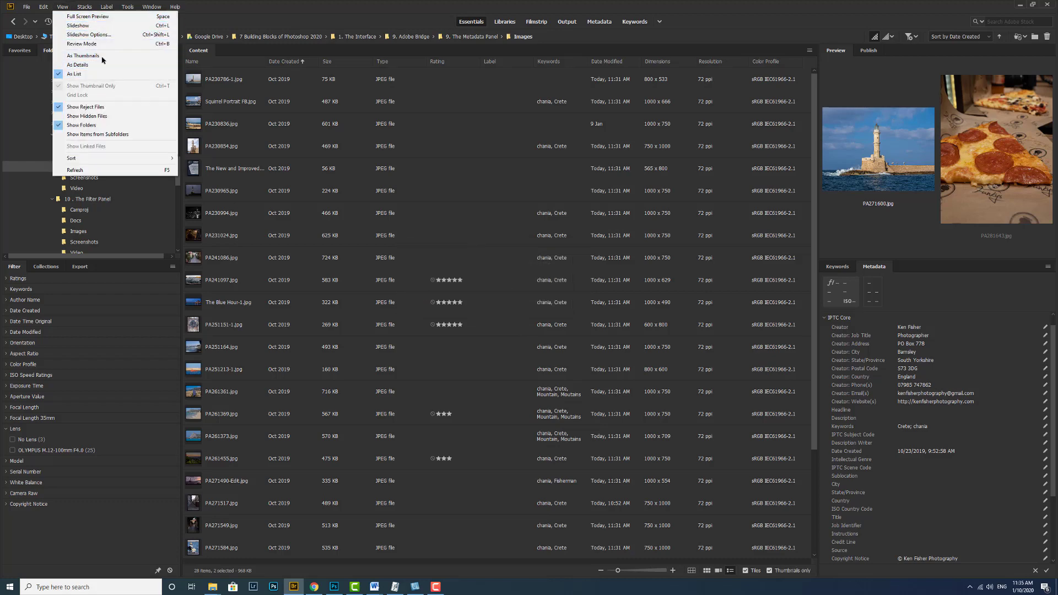
pyautogui.click(89, 55)
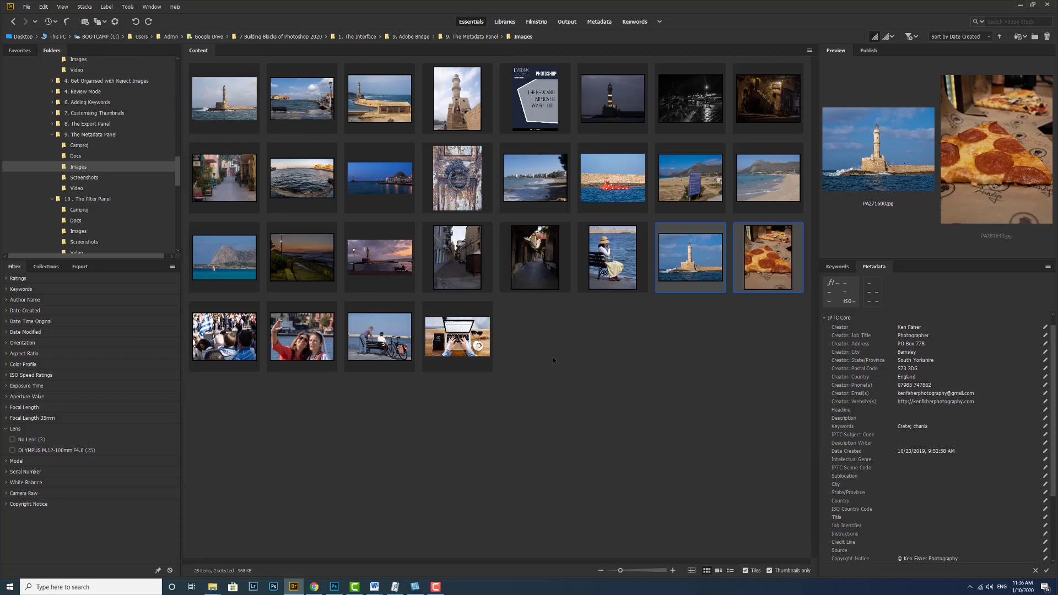
# Inspect the metadata tooltips of thumbnails in the grid.
pyautogui.moveTo(544, 267)
pyautogui.moveTo(537, 286)
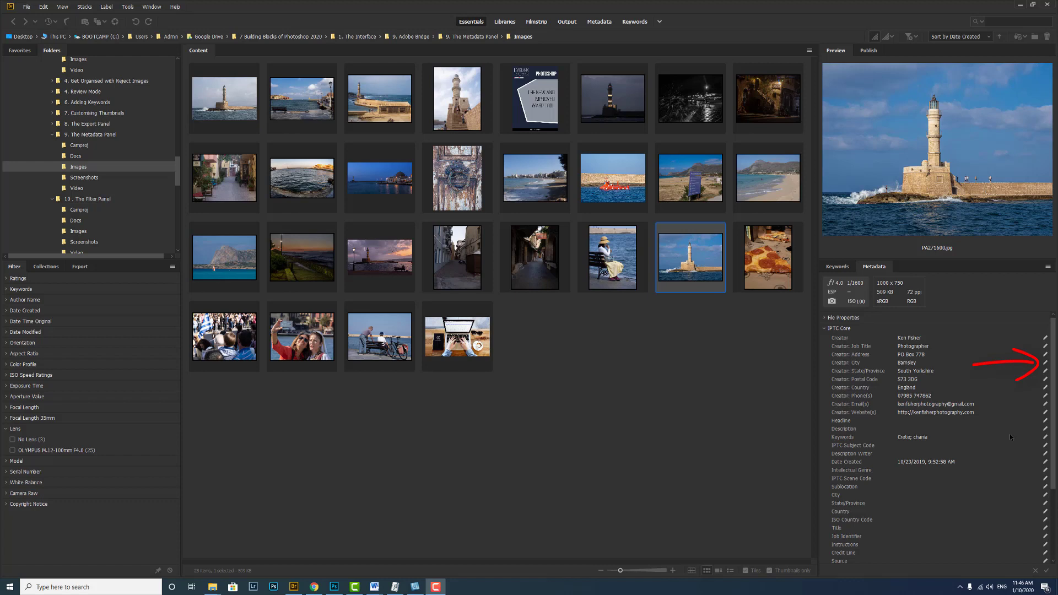
# Expand File Properties and inspect the lighthouse photo's Application, Document Type and Dimensions values.
pyautogui.click(826, 318)
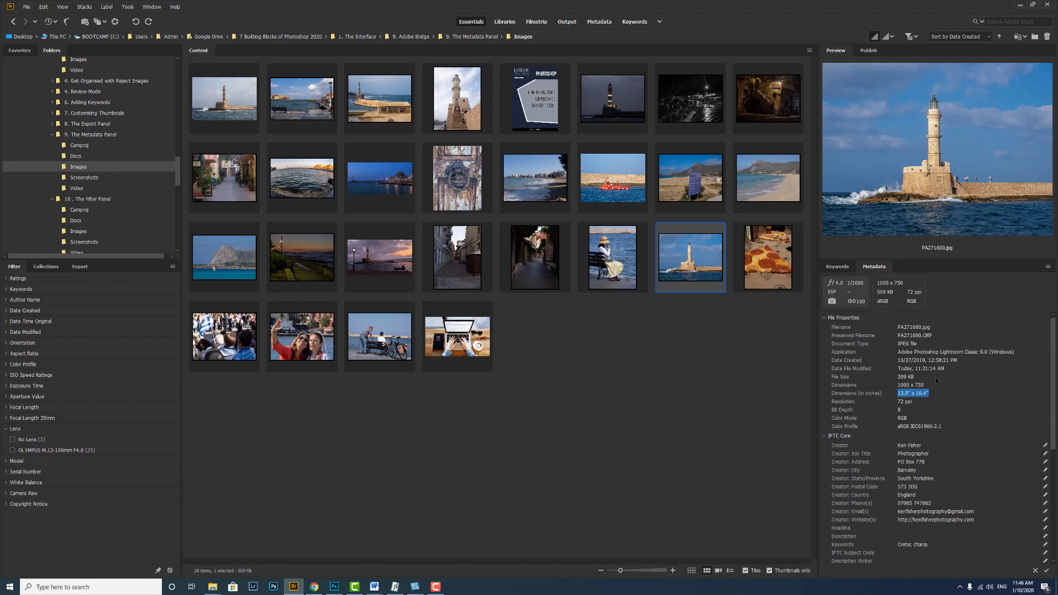
pyautogui.click(930, 368)
pyautogui.click(927, 360)
pyautogui.click(924, 355)
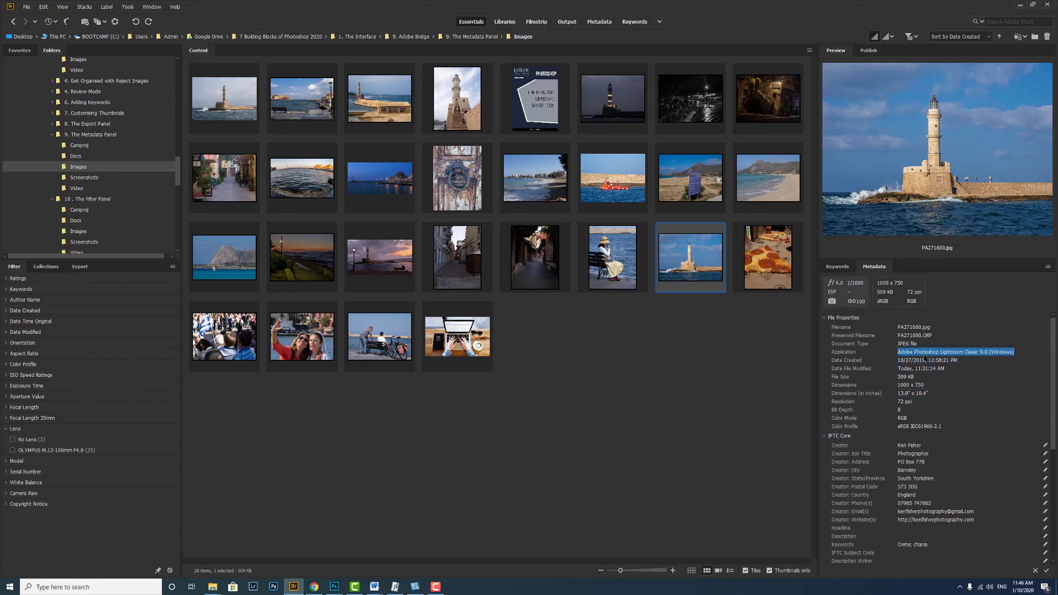
pyautogui.click(914, 344)
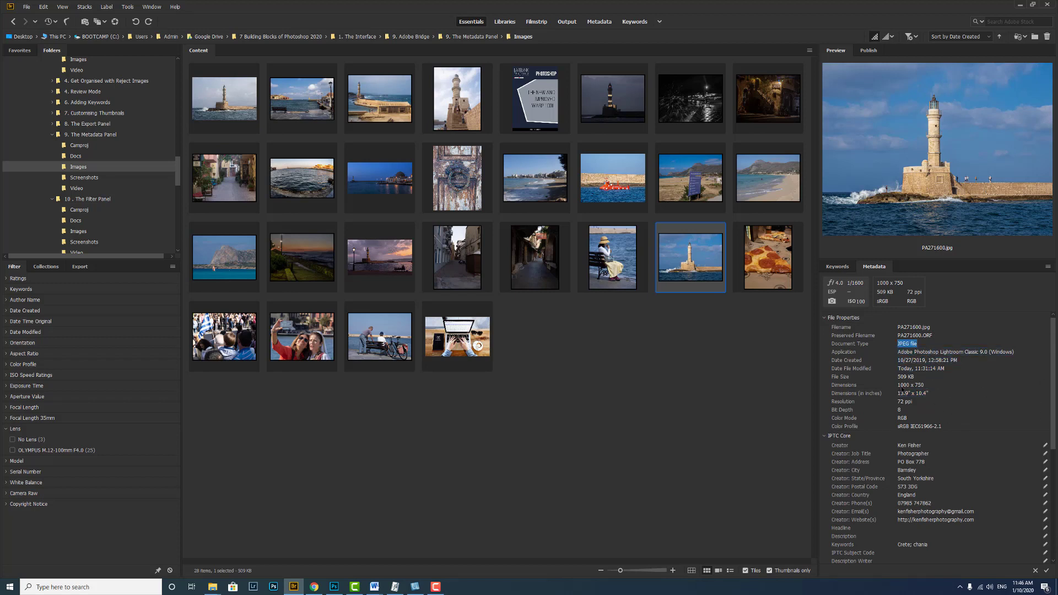
pyautogui.click(903, 393)
# Enter 'Chania Lighthouse' as the lighthouse photo's IPTC Description and apply it.
pyautogui.moveTo(1055, 436); pyautogui.dragTo(1038, 511)
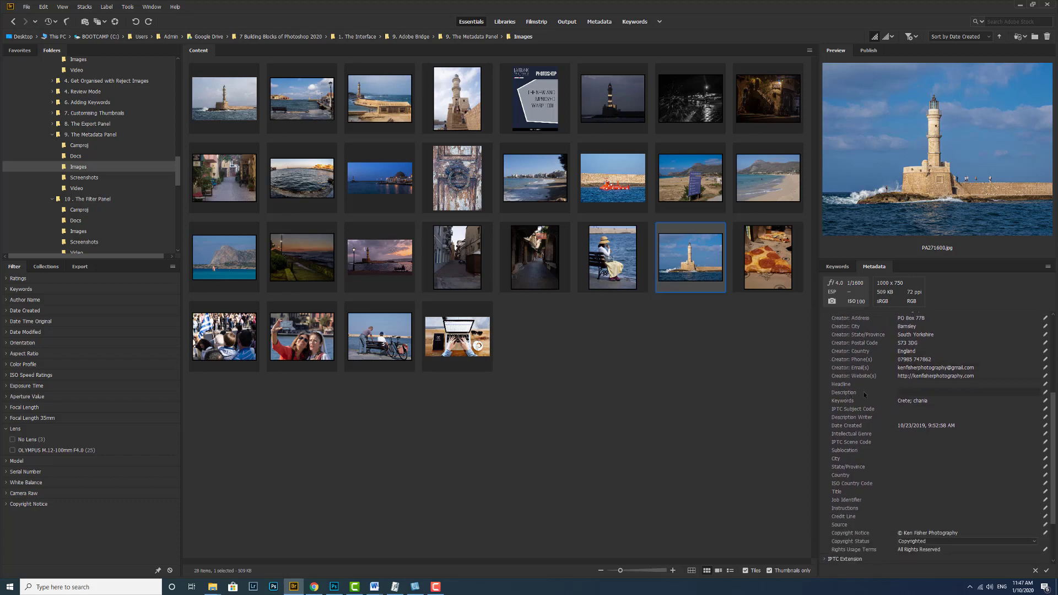
pyautogui.click(908, 393)
pyautogui.write('Chania Lighthouse')
pyautogui.click(1008, 408)
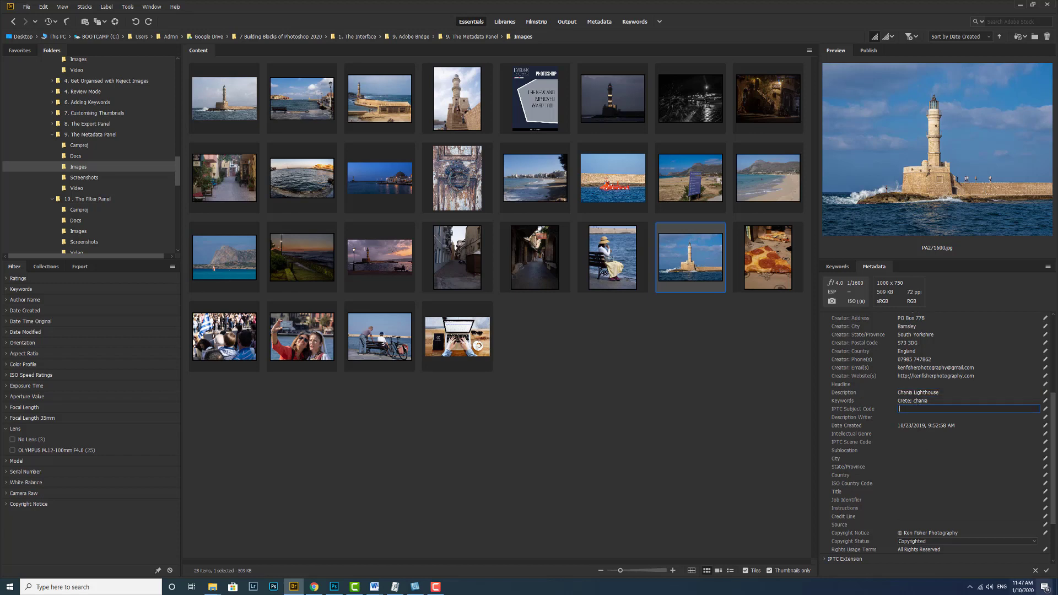
pyautogui.click(1047, 571)
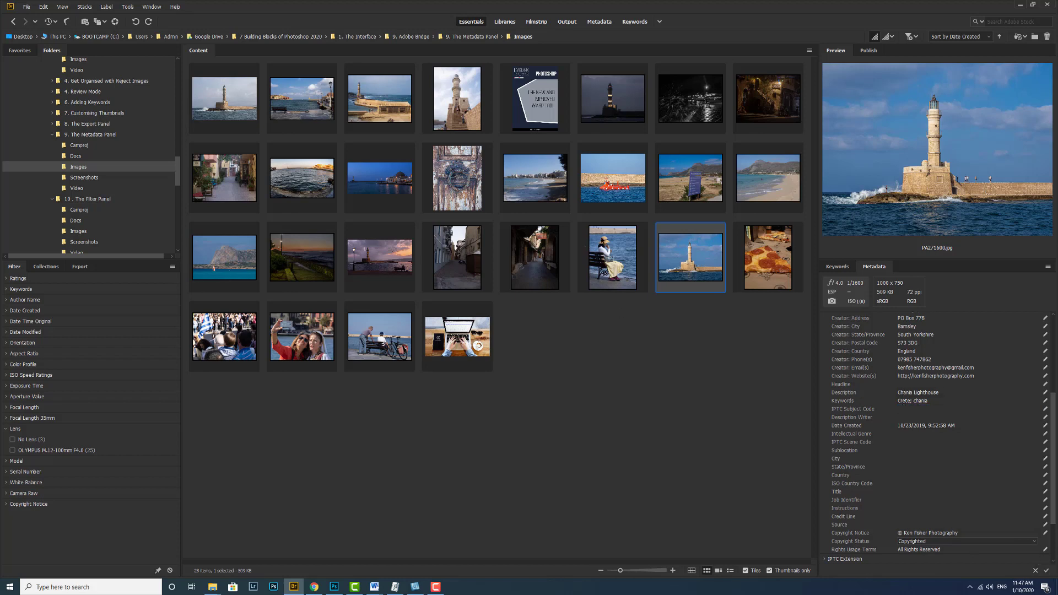
# Start a new Untitled metadata template from the Metadata panel menu with no image selected.
pyautogui.moveTo(687, 259)
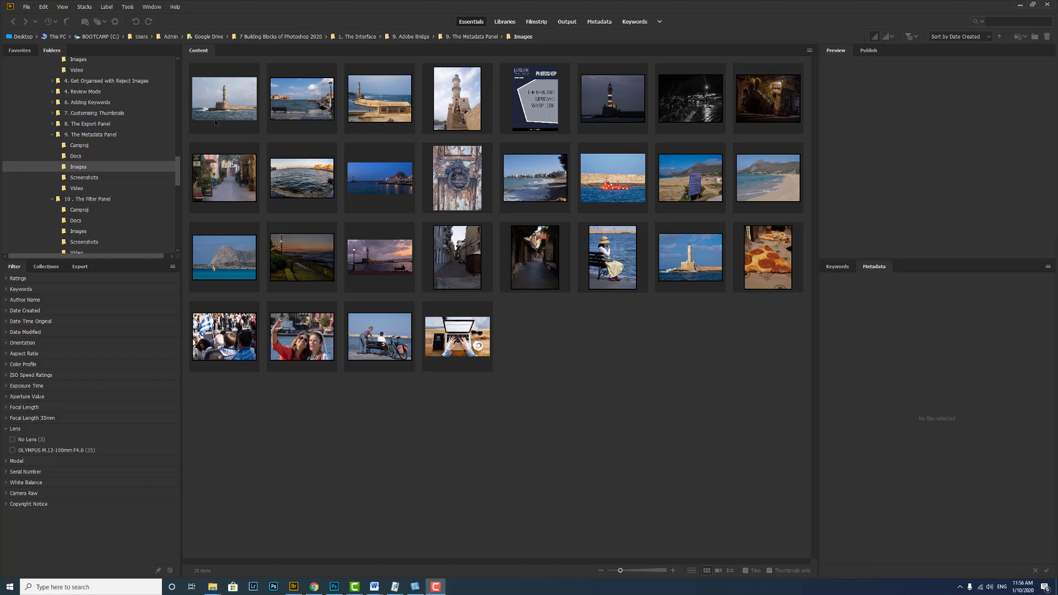
pyautogui.click(127, 6)
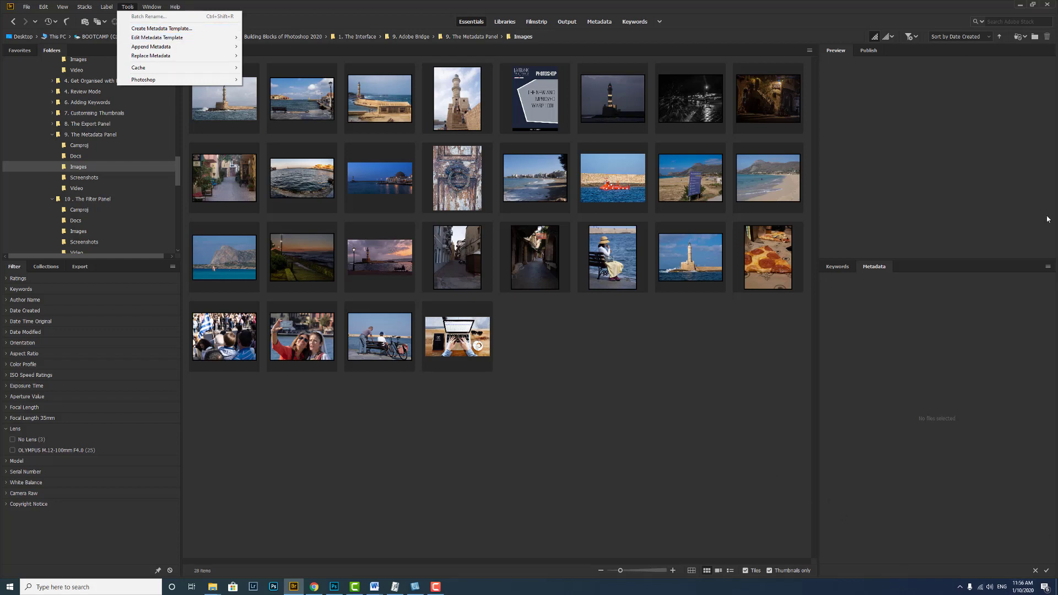
pyautogui.click(880, 268)
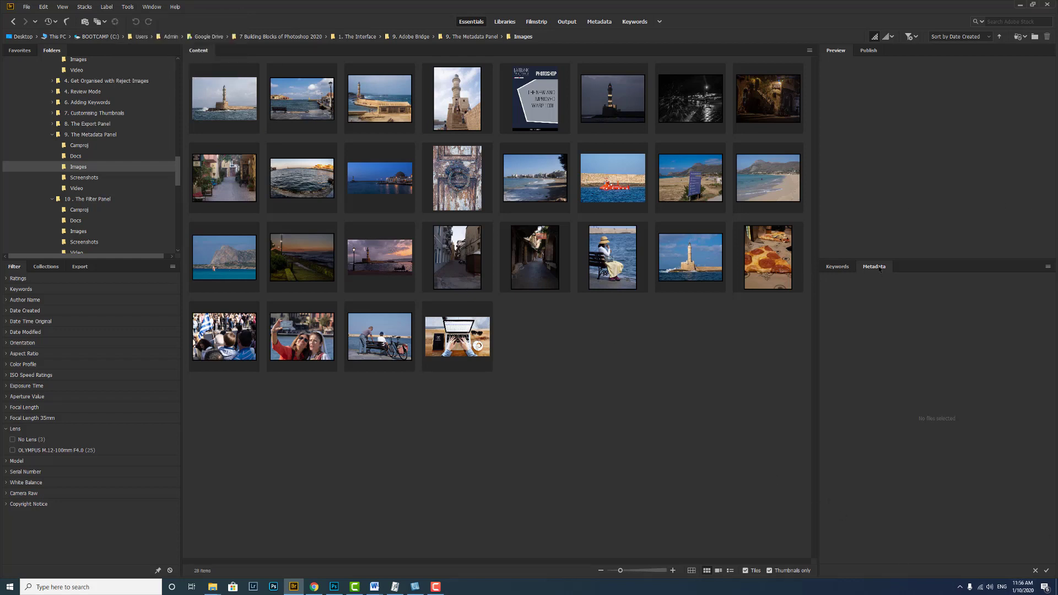
pyautogui.click(1049, 267)
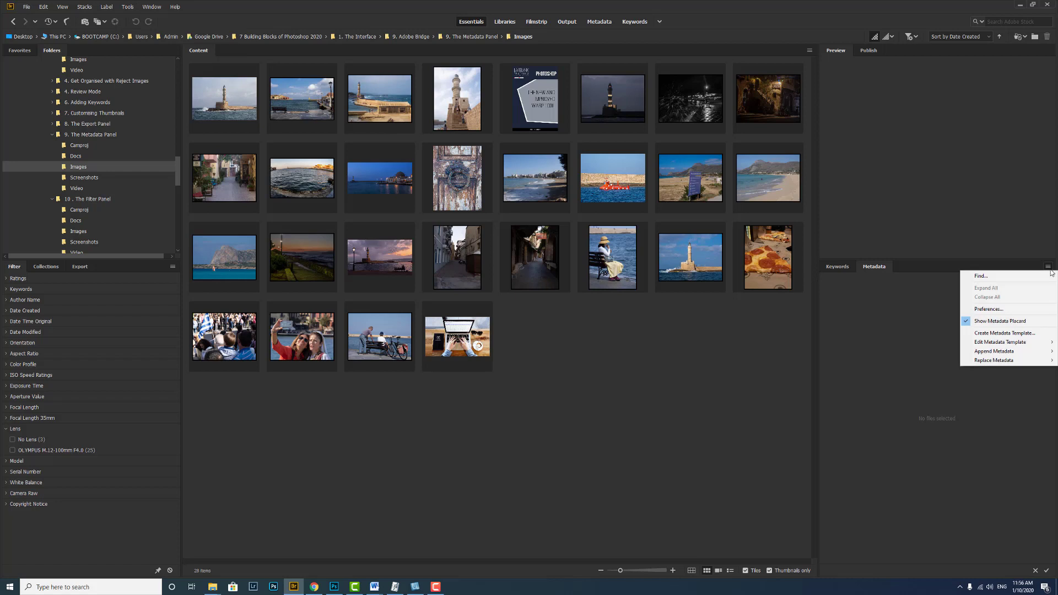
pyautogui.click(1016, 334)
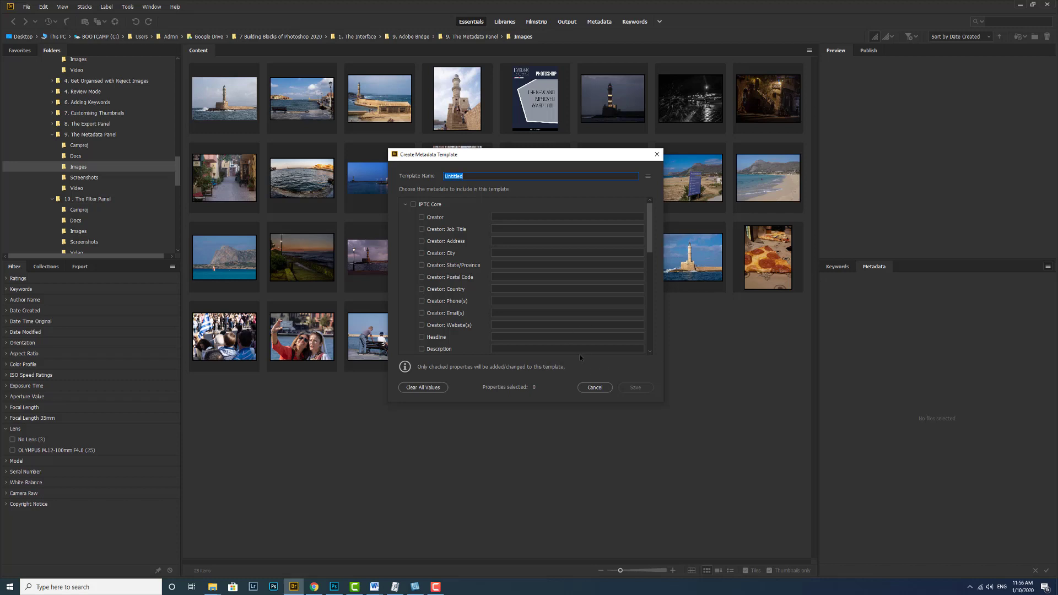
# Discard the empty template and start a new metadata template from the lighthouse photo.
pyautogui.click(595, 390)
pyautogui.click(689, 266)
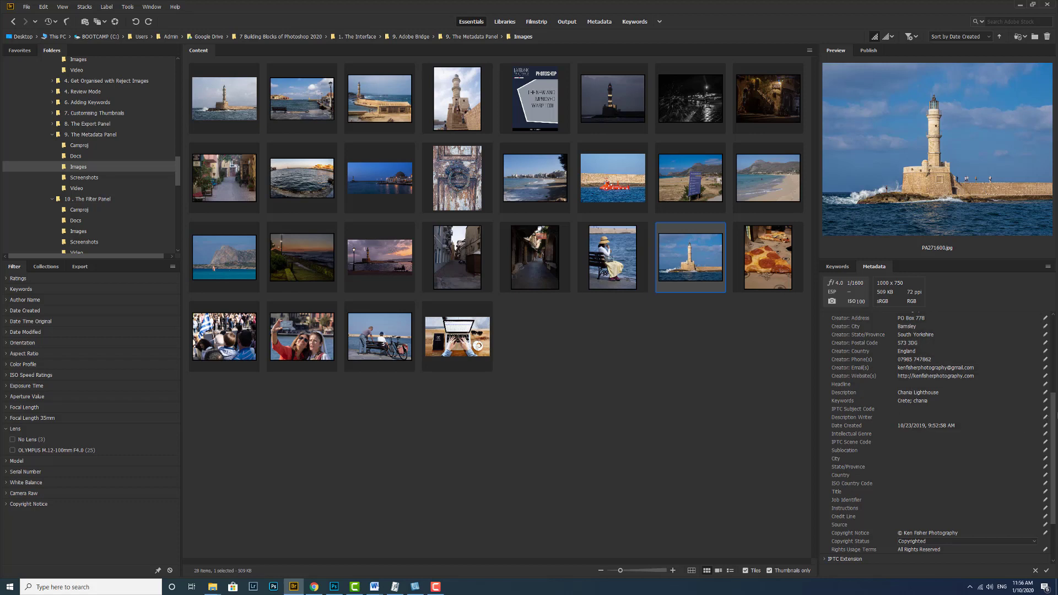
pyautogui.scroll(5, 1054, 421)
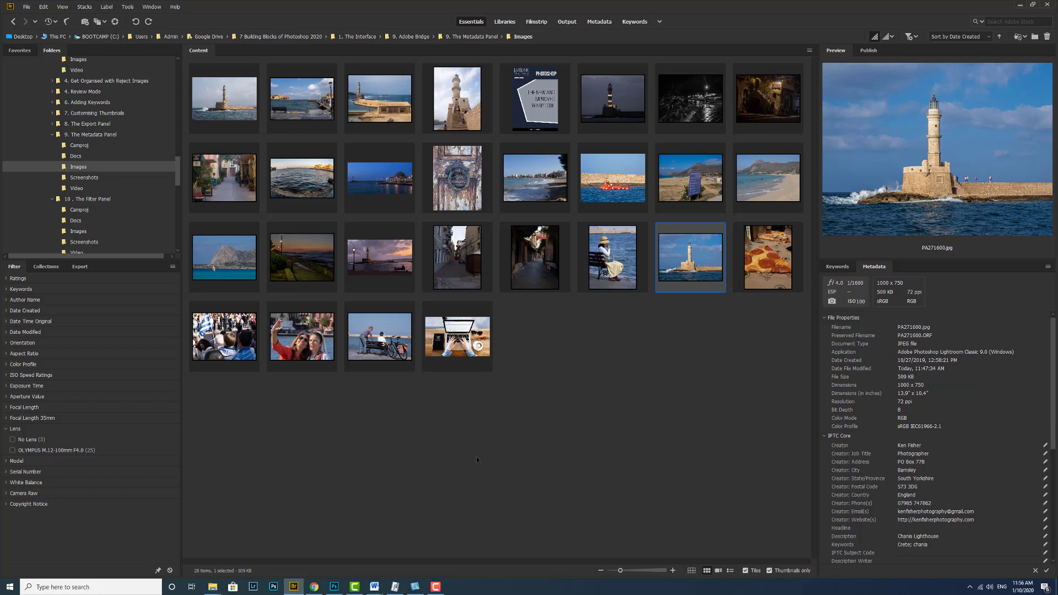
pyautogui.moveTo(689, 273)
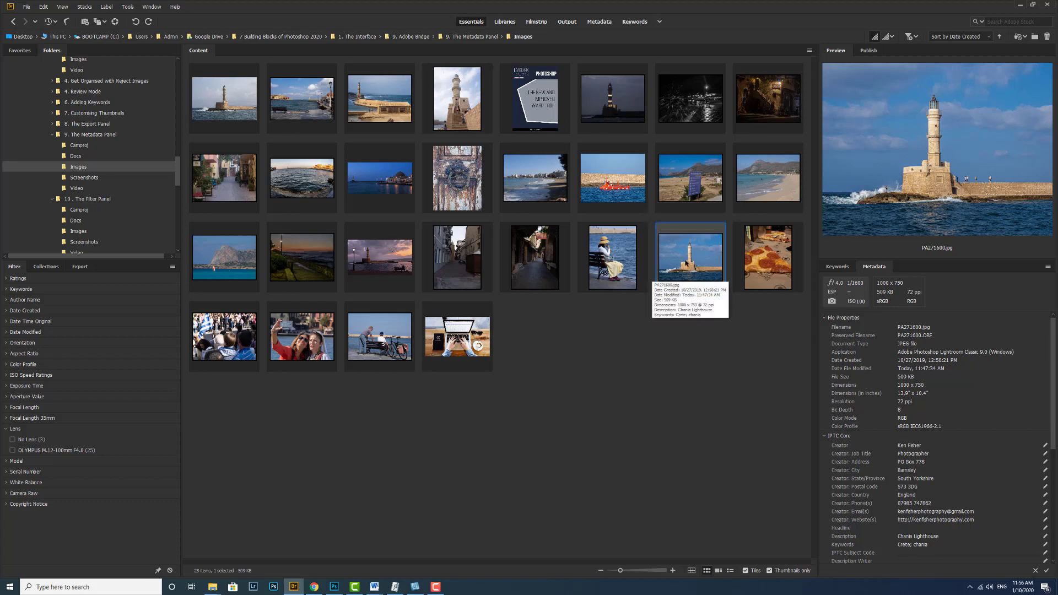
pyautogui.click(1049, 267)
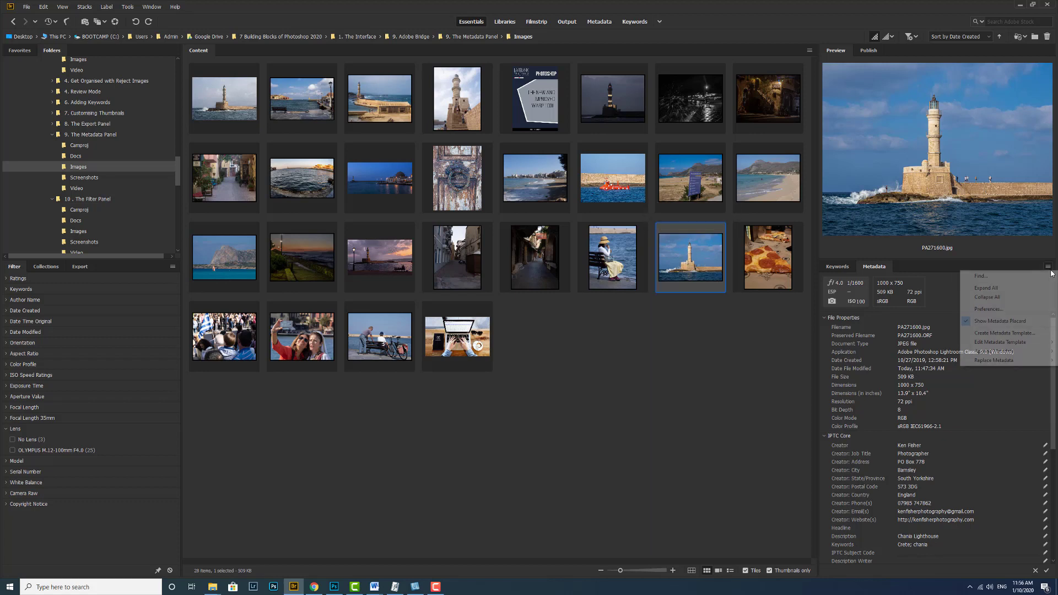
pyautogui.click(1011, 333)
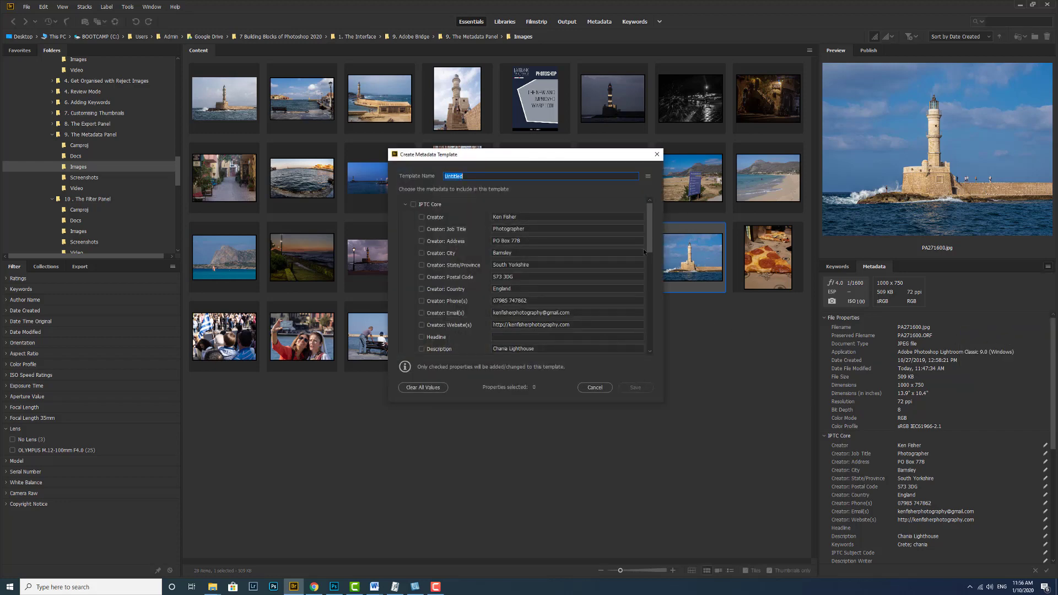
# Clear the Chania Lighthouse text from the template's Description field.
pyautogui.moveTo(649, 236); pyautogui.dragTo(648, 263)
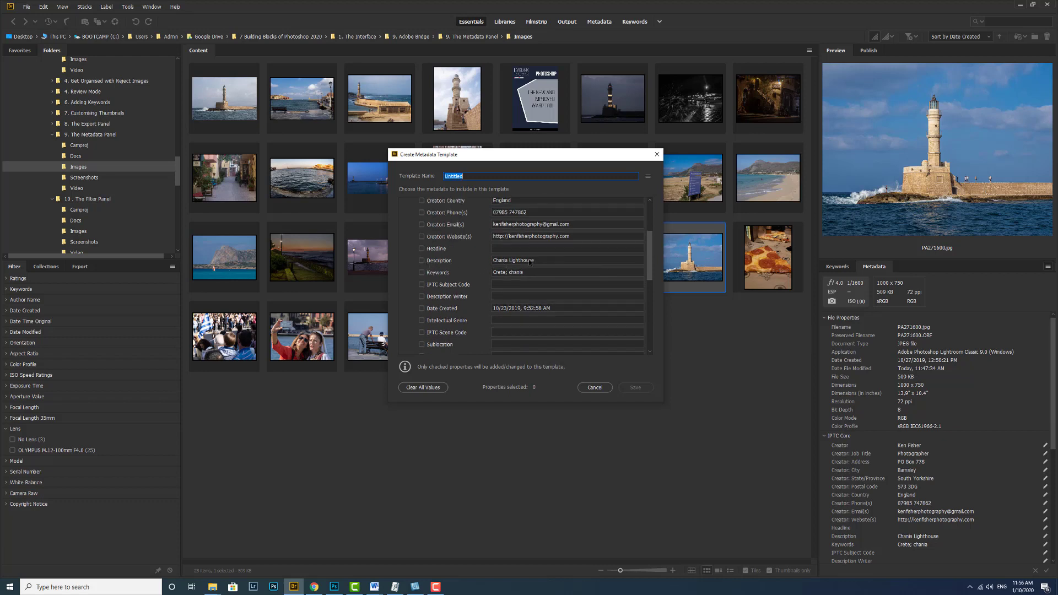
pyautogui.click(537, 260)
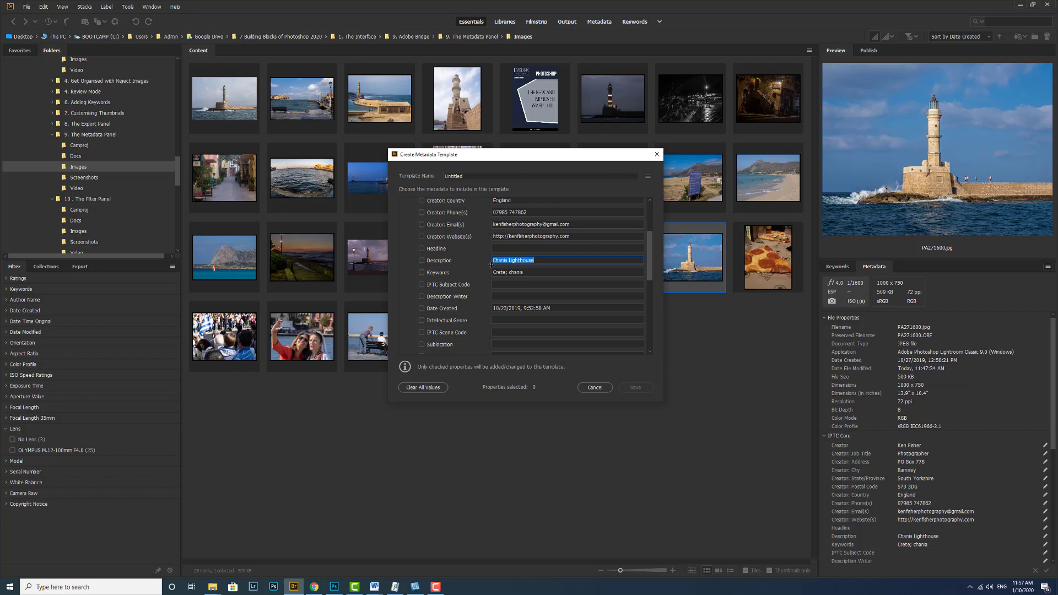
pyautogui.press('BackSpace')
pyautogui.moveTo(649, 267); pyautogui.dragTo(652, 237)
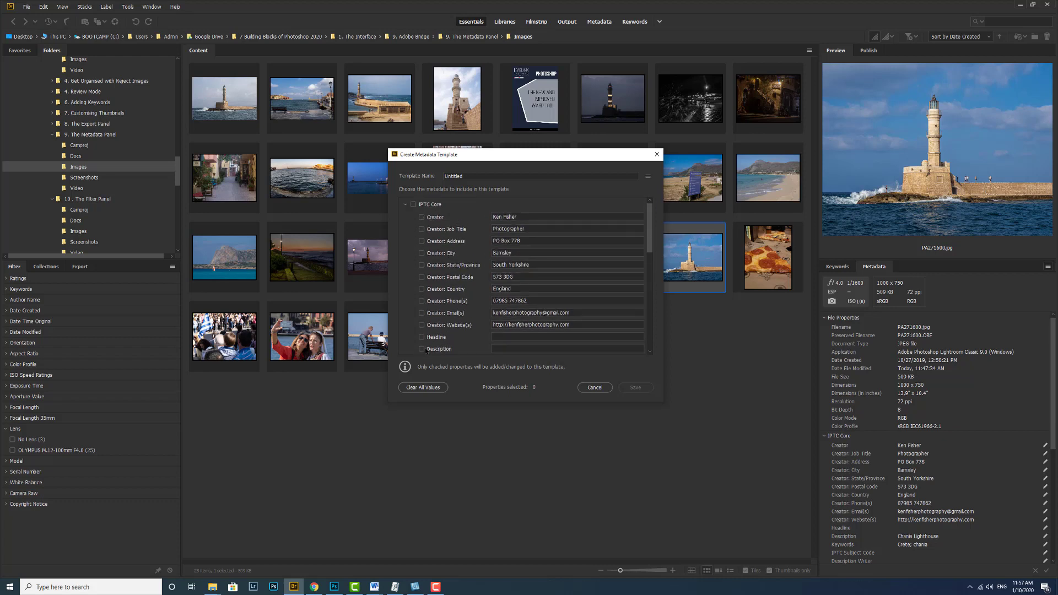
pyautogui.moveTo(651, 237)
pyautogui.mouseDown()
pyautogui.moveTo(651, 309)
pyautogui.moveTo(651, 243)
pyautogui.mouseUp()
# Include all 31 IPTC Core properties, keeping Copyright Status as Copyrighted.
pyautogui.click(413, 205)
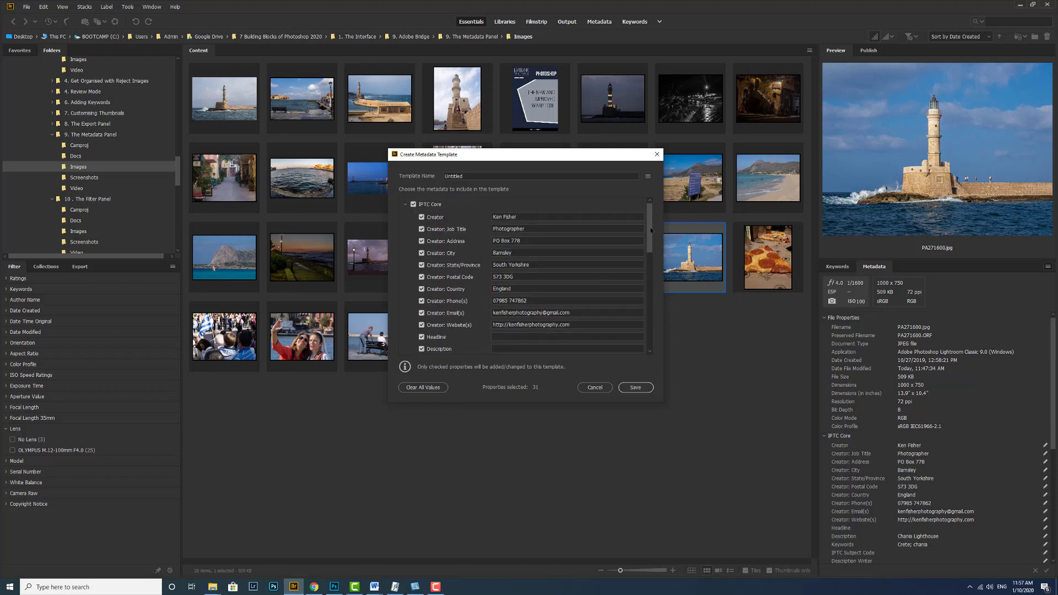
pyautogui.moveTo(651, 230); pyautogui.dragTo(650, 251)
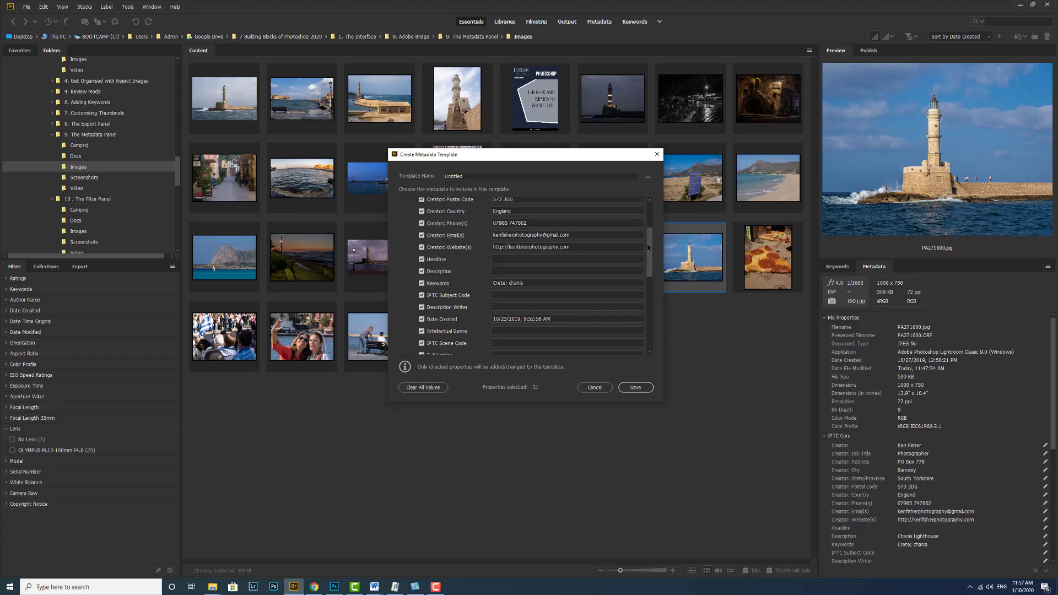
pyautogui.moveTo(647, 244); pyautogui.dragTo(649, 310)
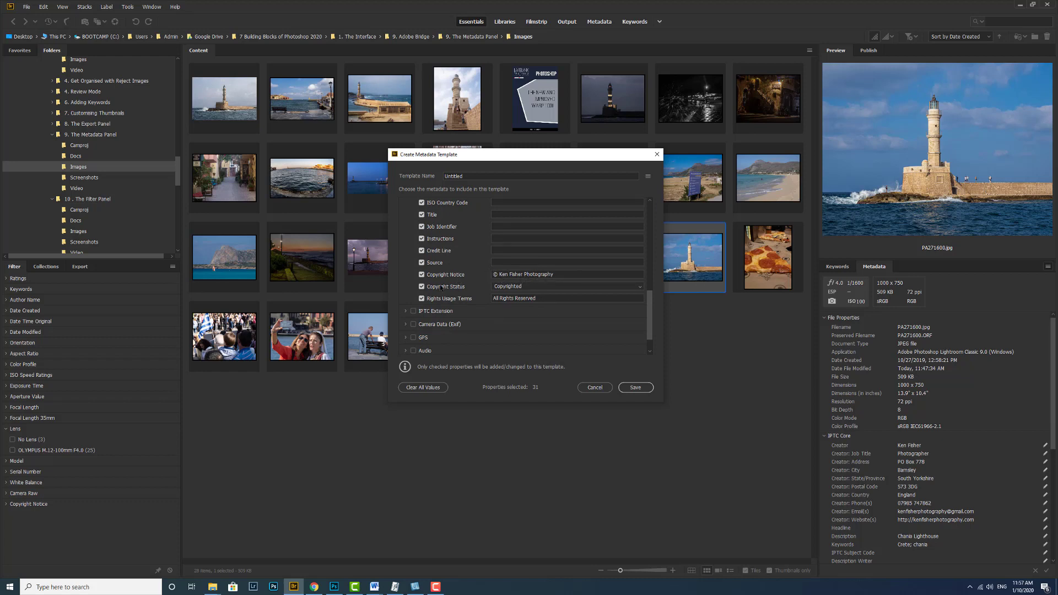
pyautogui.click(640, 288)
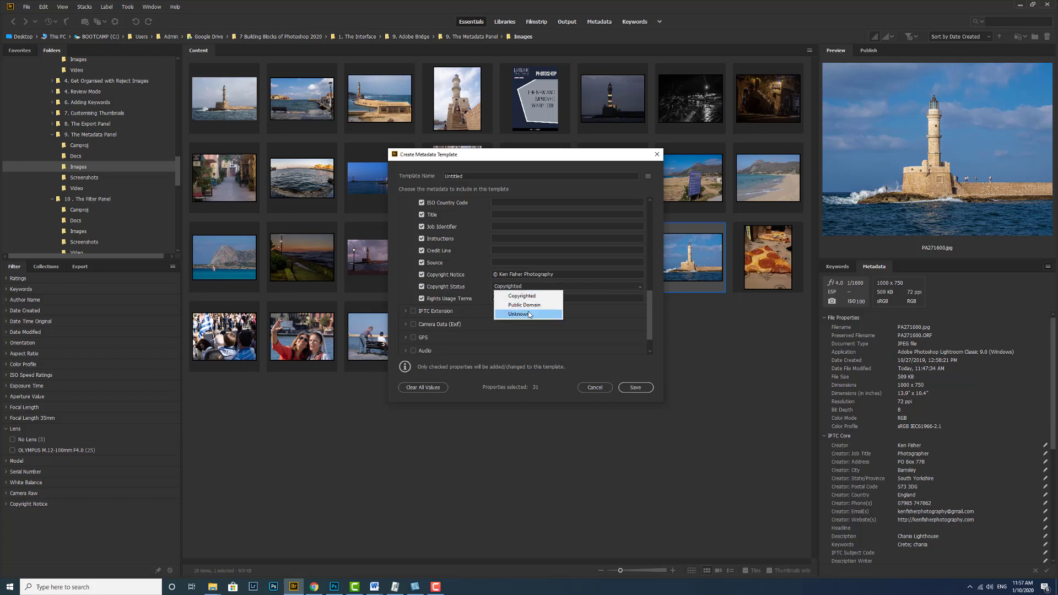
pyautogui.click(551, 296)
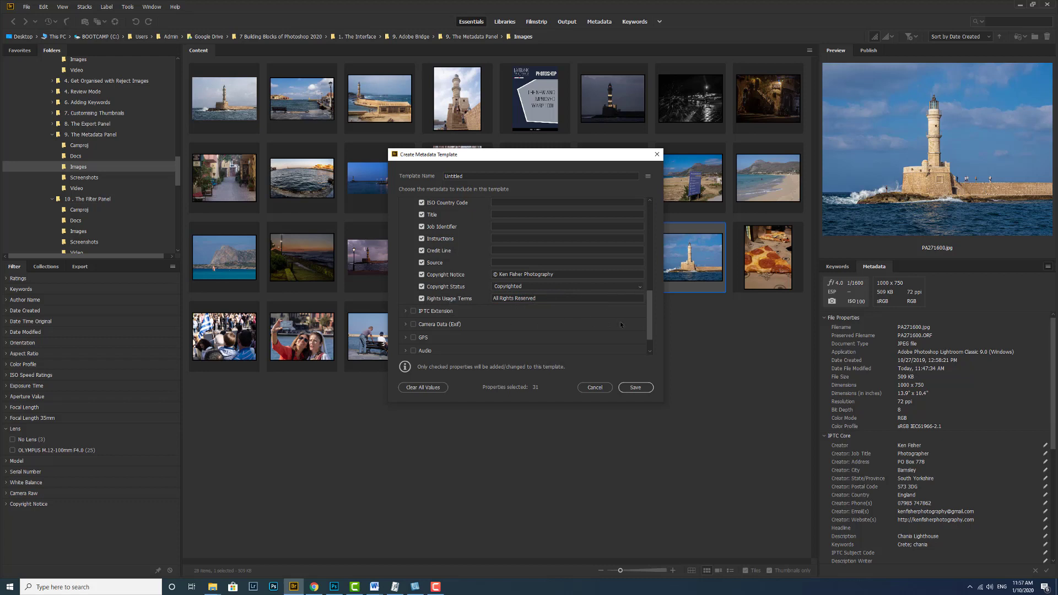
pyautogui.moveTo(649, 338); pyautogui.dragTo(651, 238)
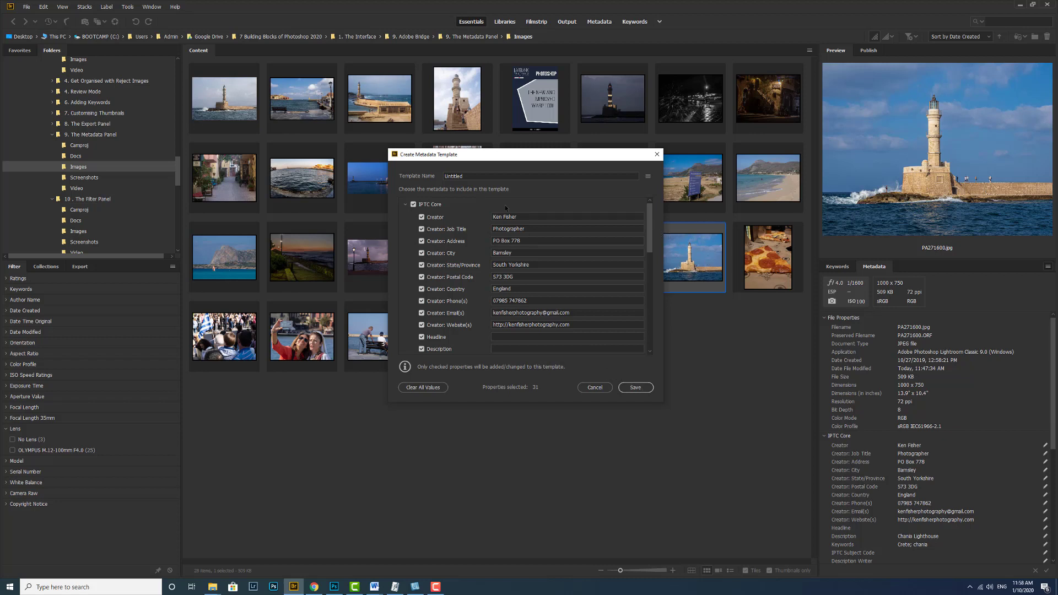
# Name the template 'Basic Template' and save it.
pyautogui.moveTo(468, 174); pyautogui.dragTo(423, 179)
pyautogui.write('Basic Template')
pyautogui.click(634, 388)
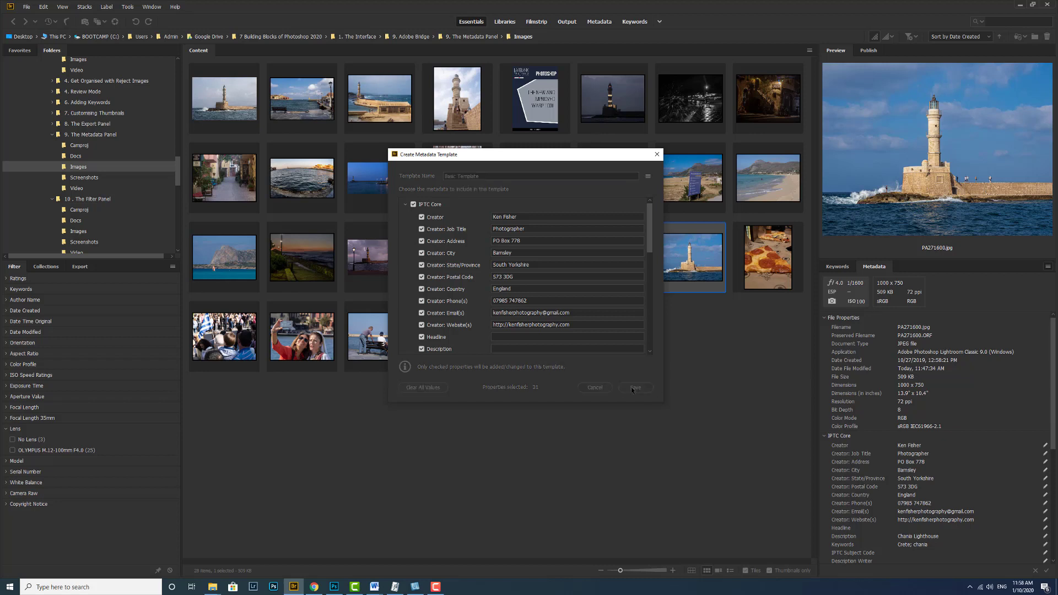
pyautogui.click(1049, 267)
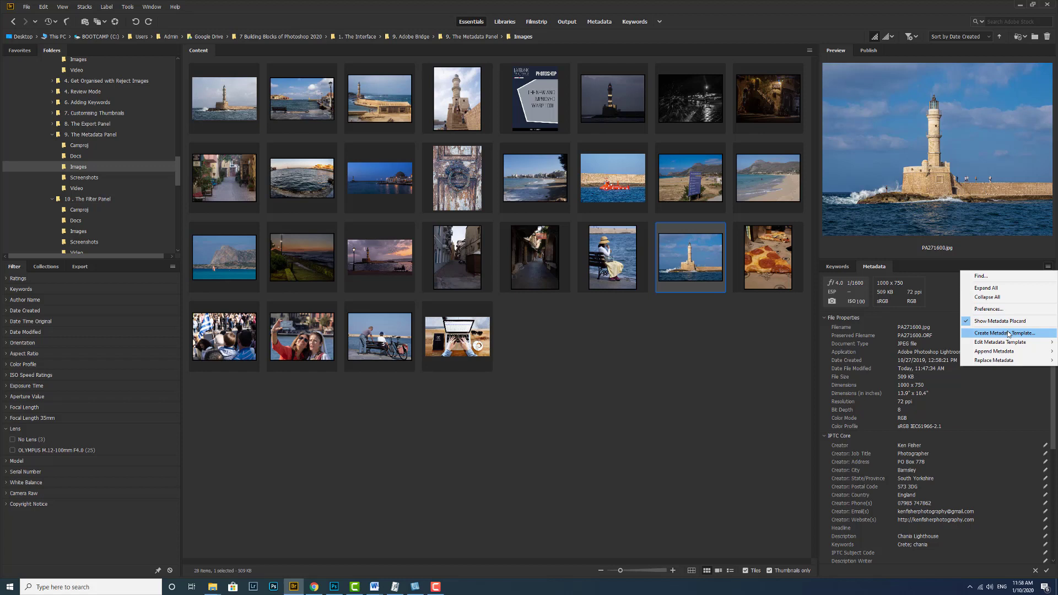
pyautogui.moveTo(1002, 362)
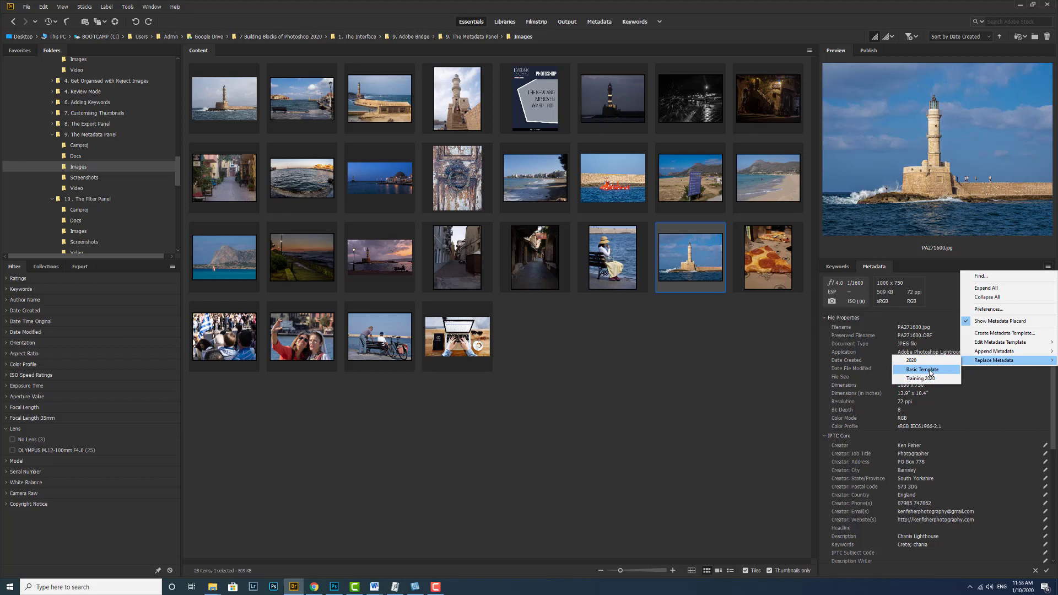
pyautogui.click(742, 373)
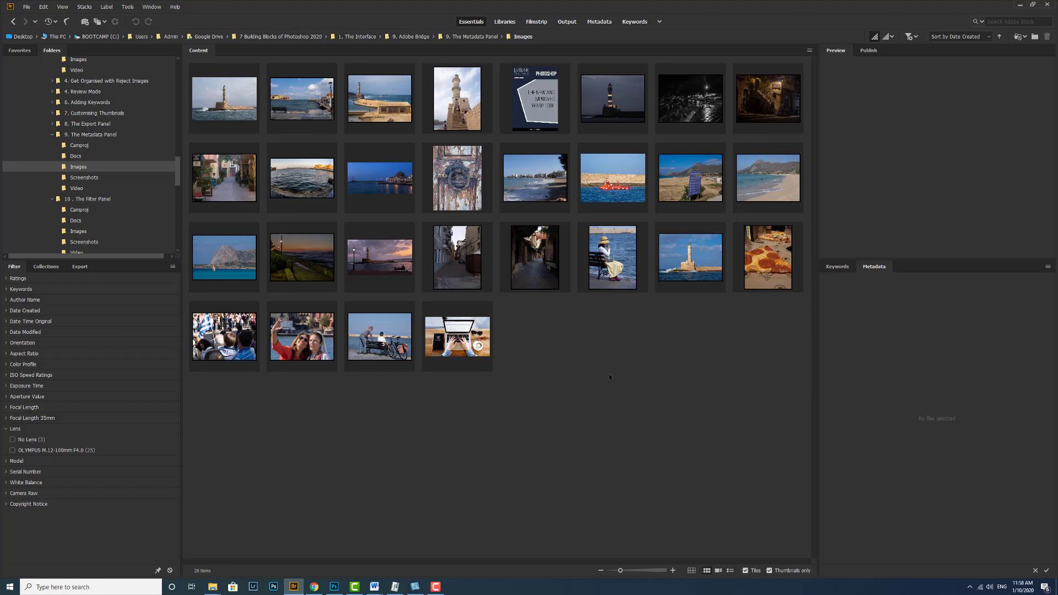
# Select all 28 images and replace their metadata with Basic Template.
pyautogui.click(214, 110)
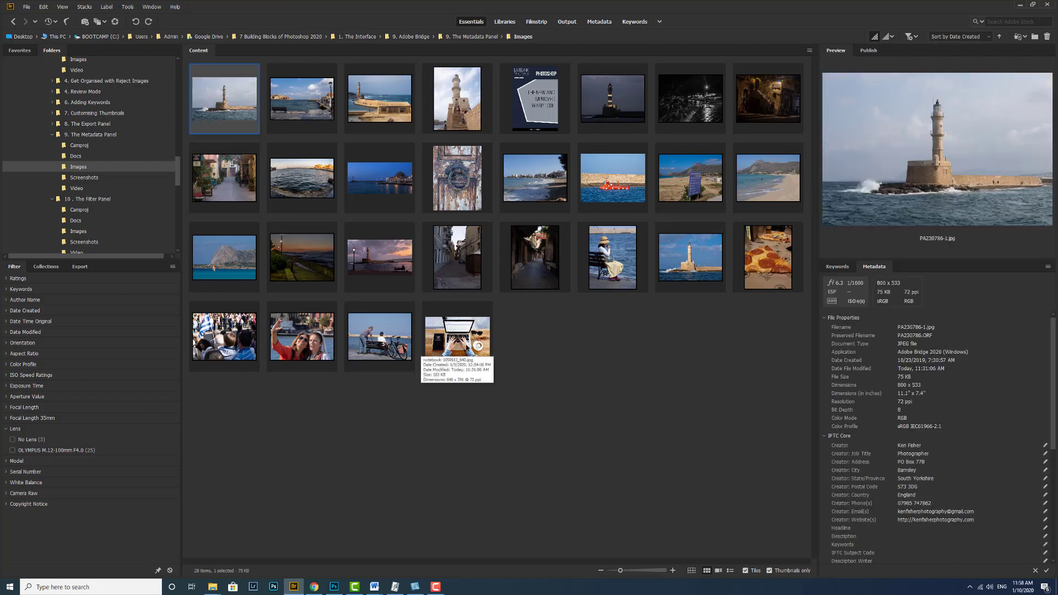
pyautogui.hotkey('ctrl', 'a')
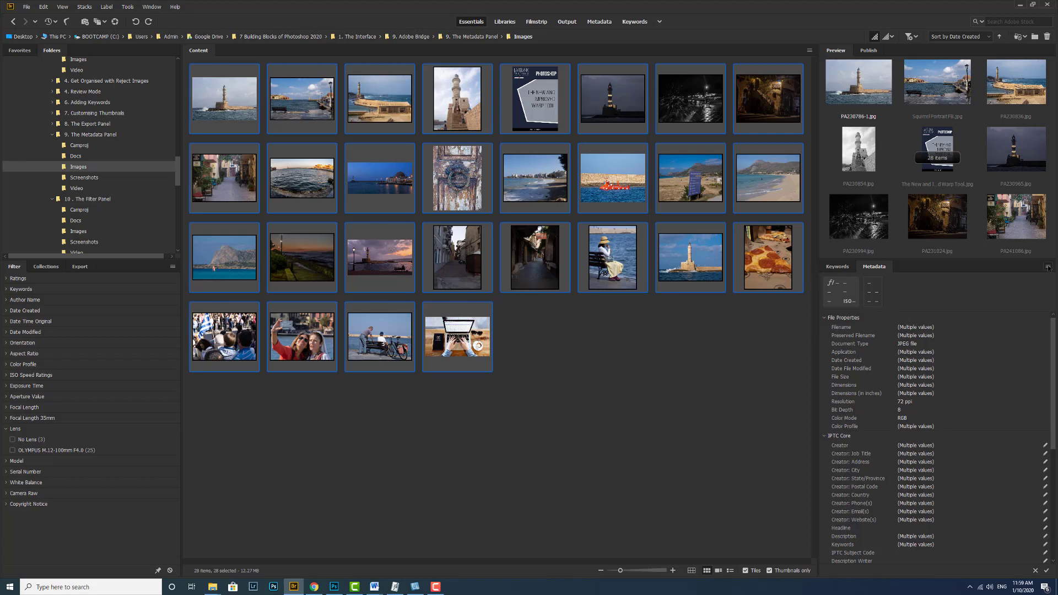
pyautogui.click(1048, 266)
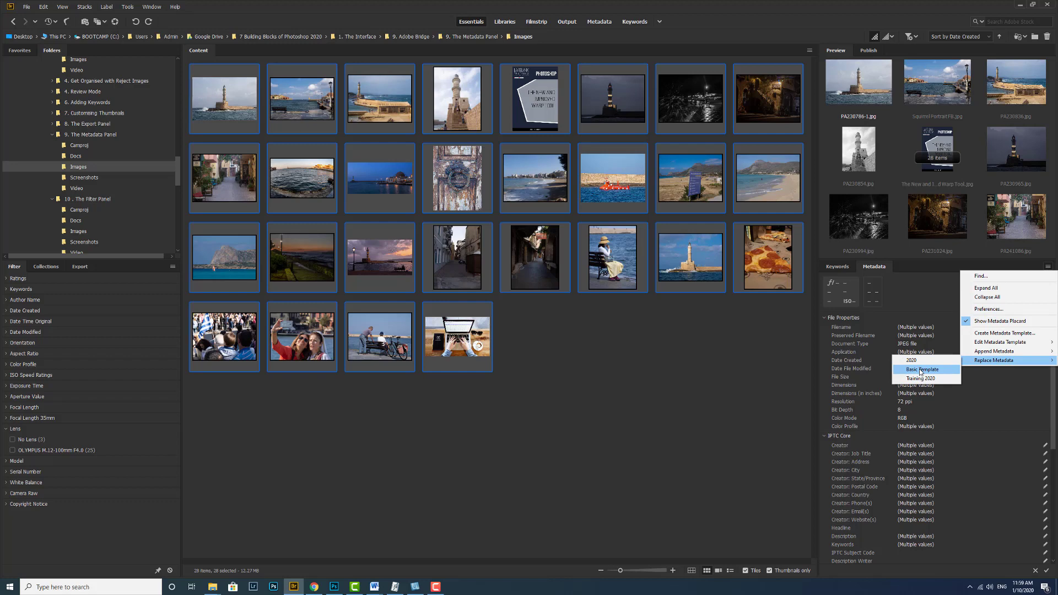
pyautogui.click(919, 372)
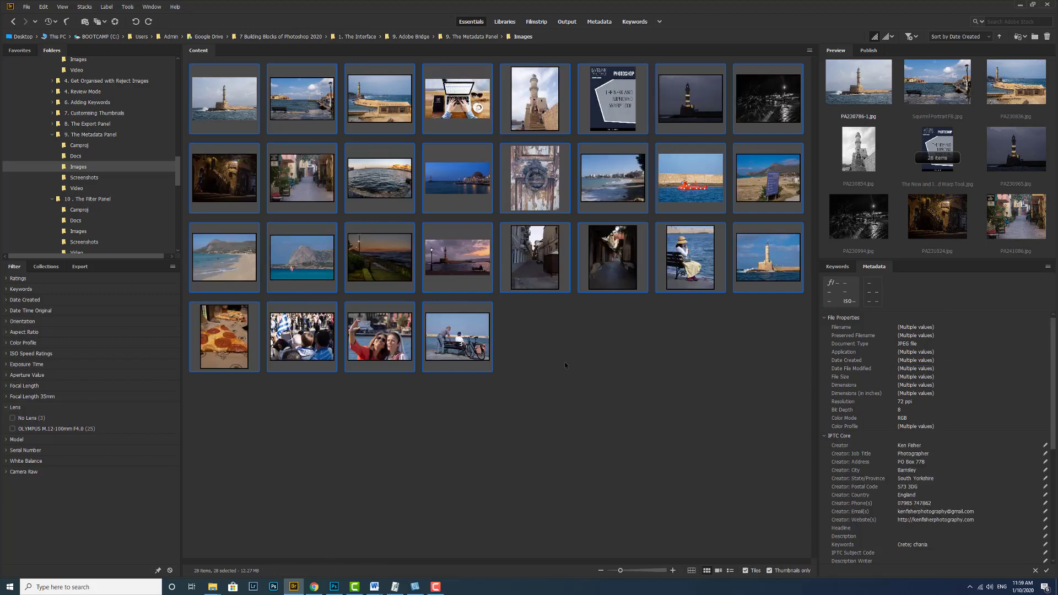
# Check the lighthouse photo's metadata to confirm the template was applied.
pyautogui.click(771, 290)
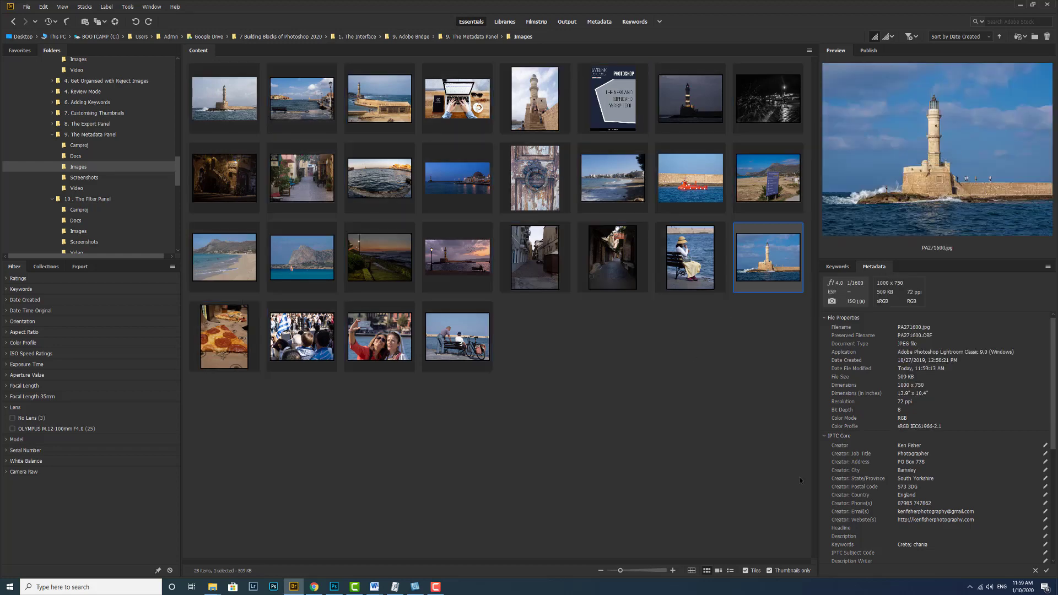
pyautogui.moveTo(1053, 425); pyautogui.dragTo(1054, 455)
pyautogui.scroll(2, 1046, 437)
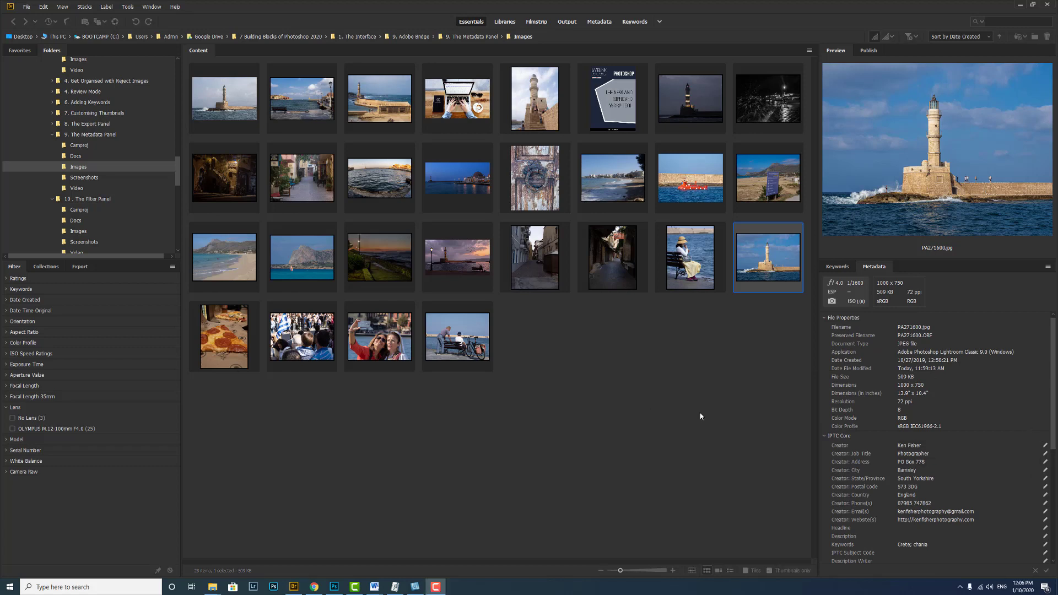
pyautogui.click(1048, 267)
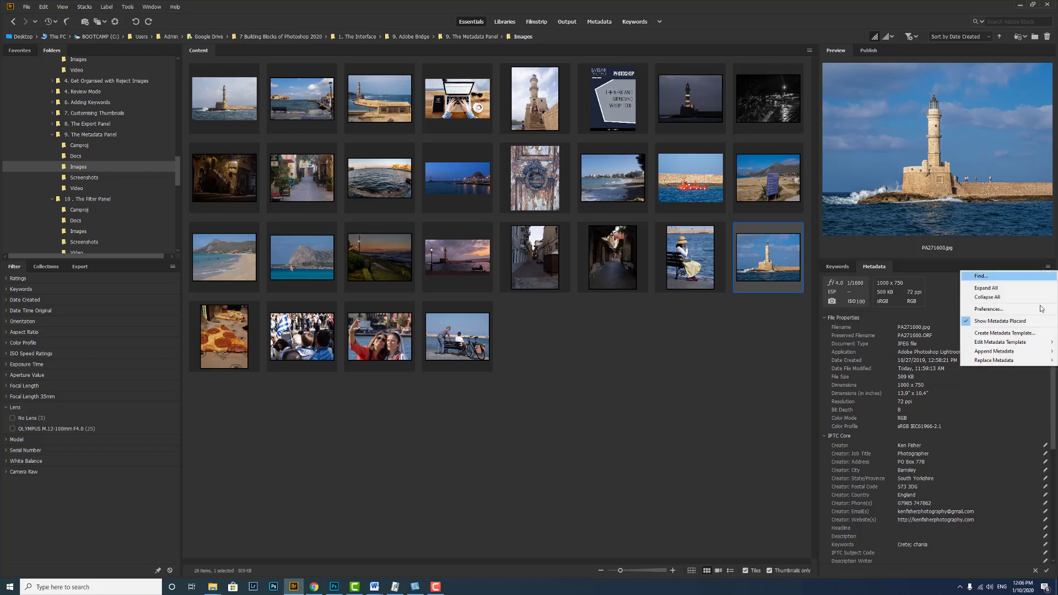
pyautogui.moveTo(1009, 347)
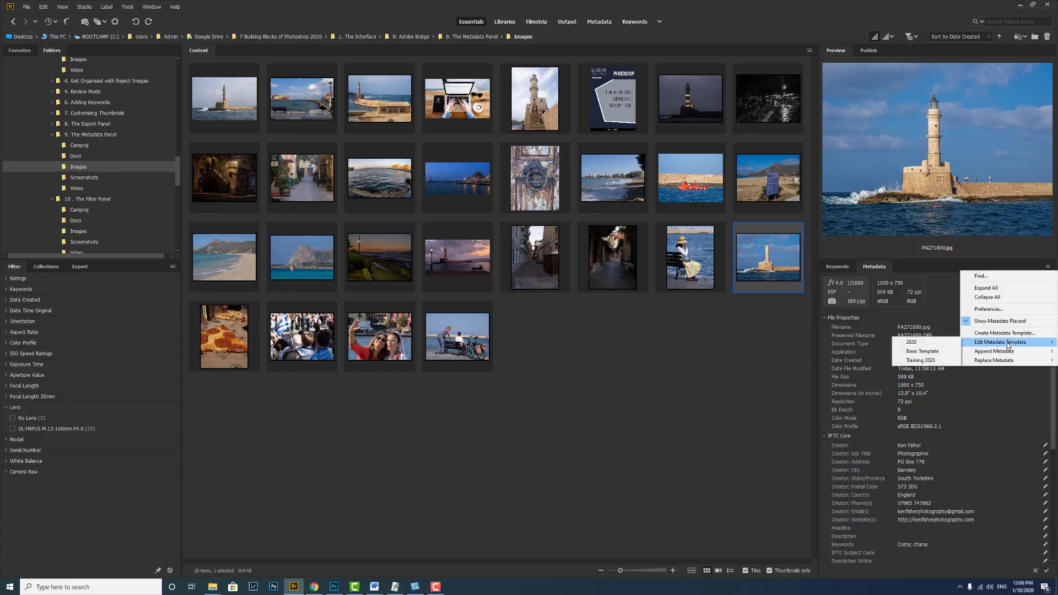